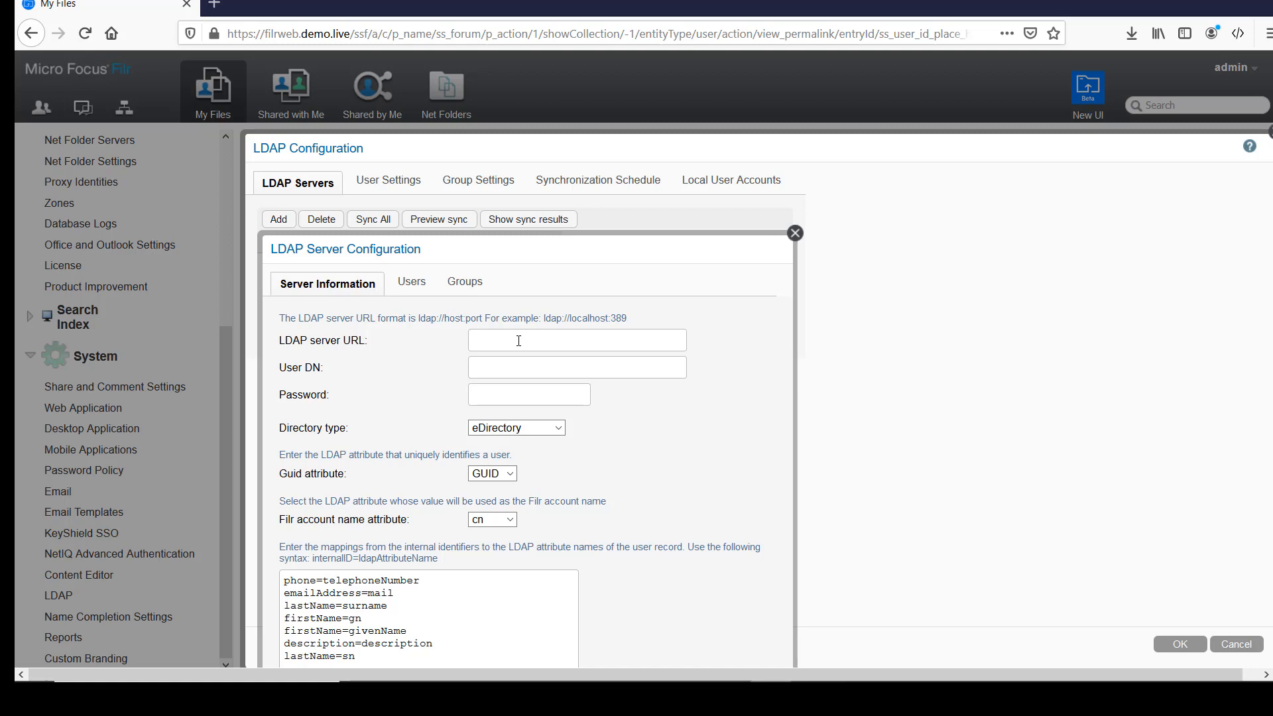
- Set the LDAP server URL to ldap://ad.demo.live:389 and the User DN to cn=filrproxy,ou=mgmt,dc=utopia,dc=microfocus,dc=com
text(ldap://ad.de)
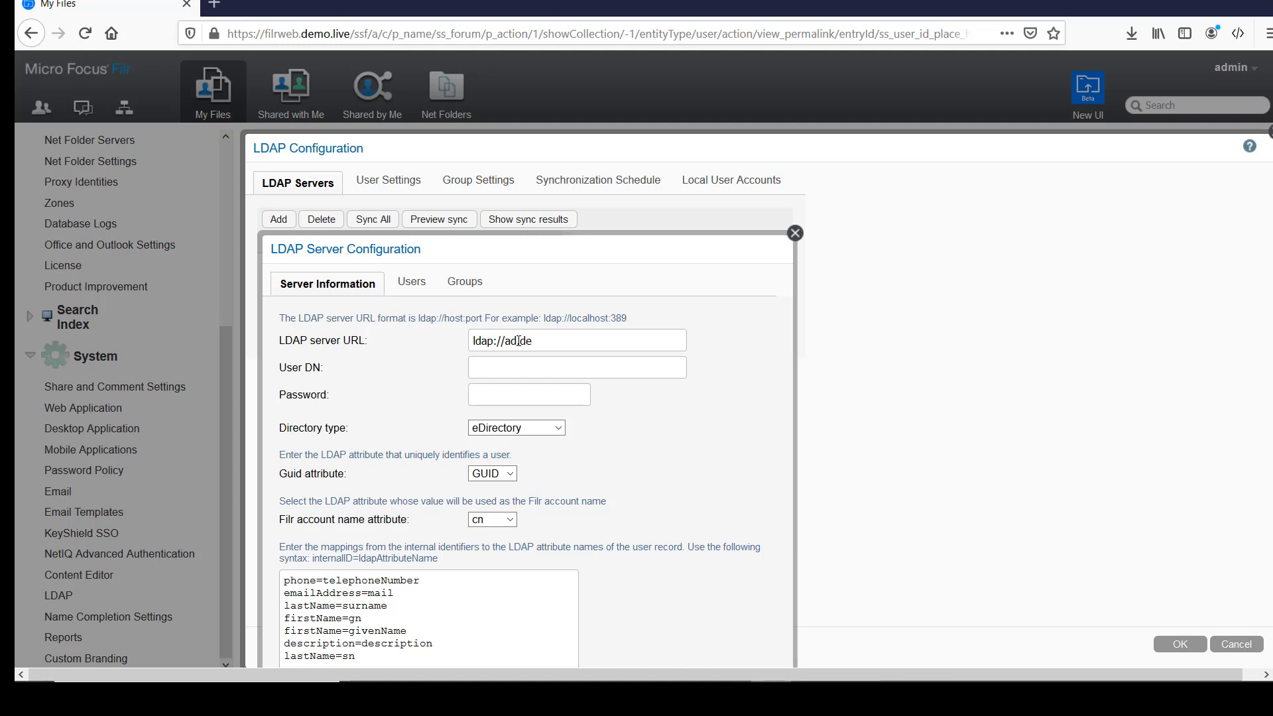
text(mo.live:389)
scroll(737, 368, down, 1)
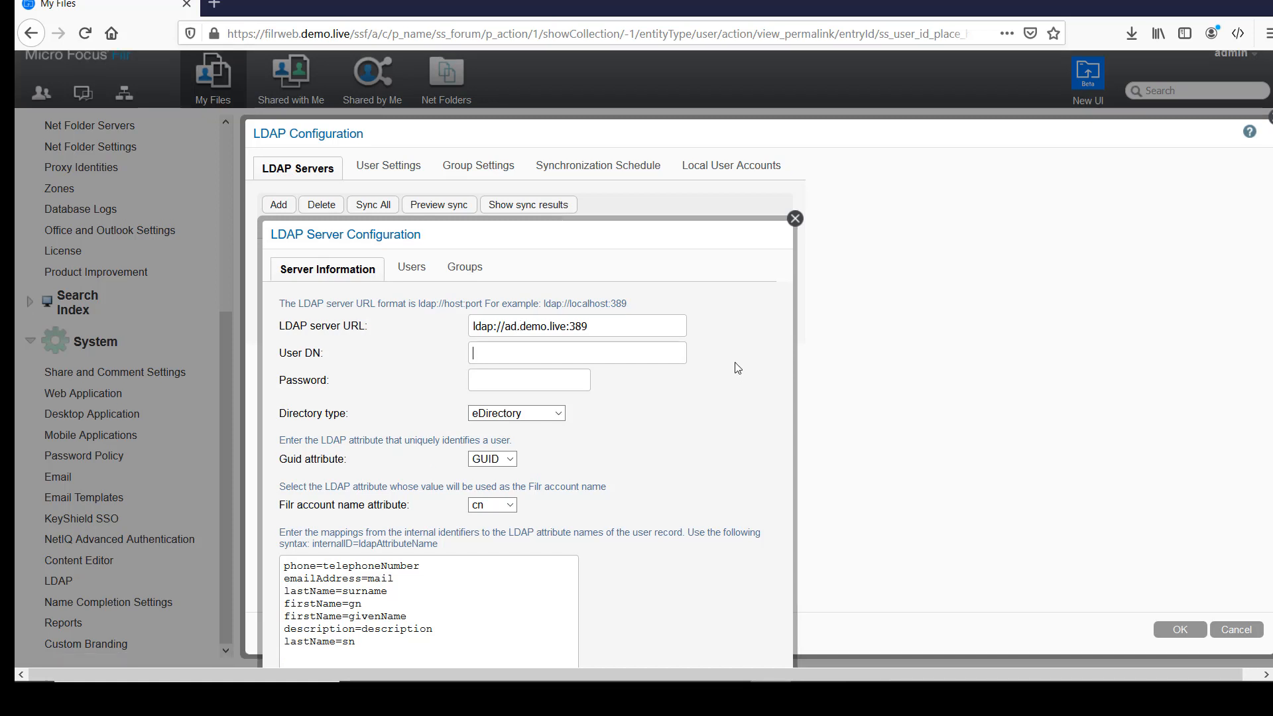
text(cn=fil)
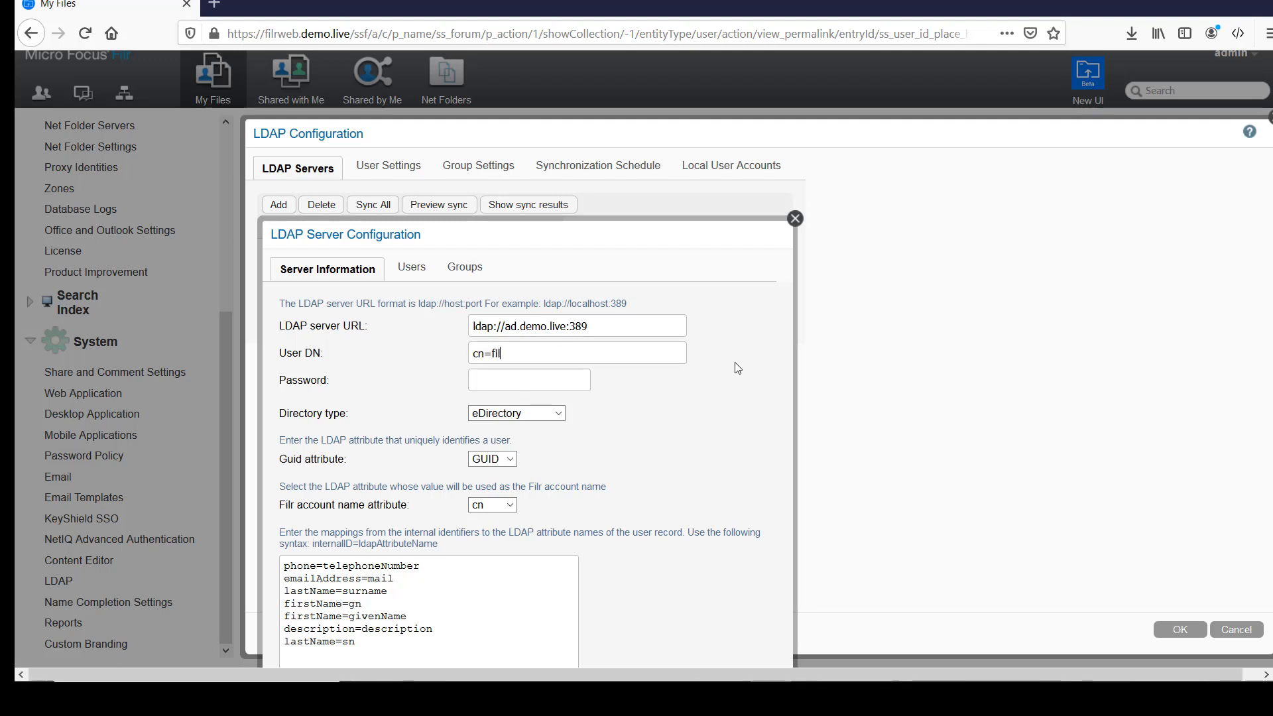
text(rproxy,ou=mgmt,dc=utopia,)
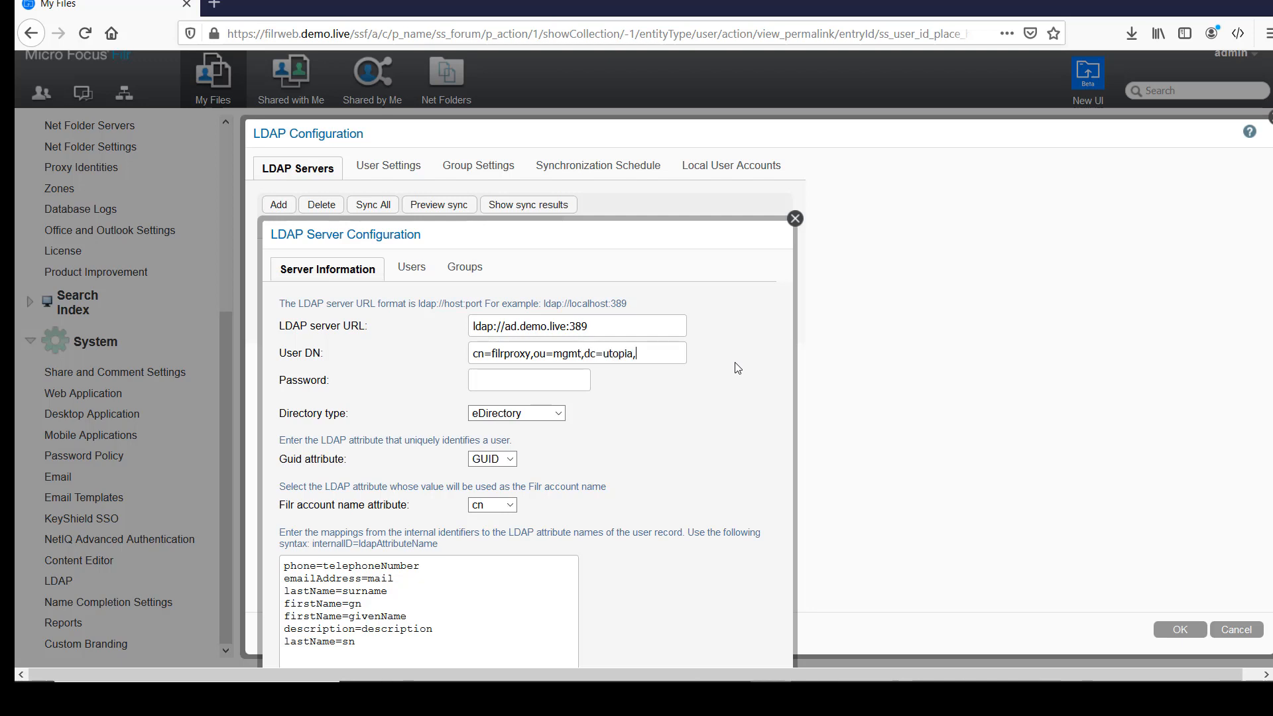
text(dc=microfocus)
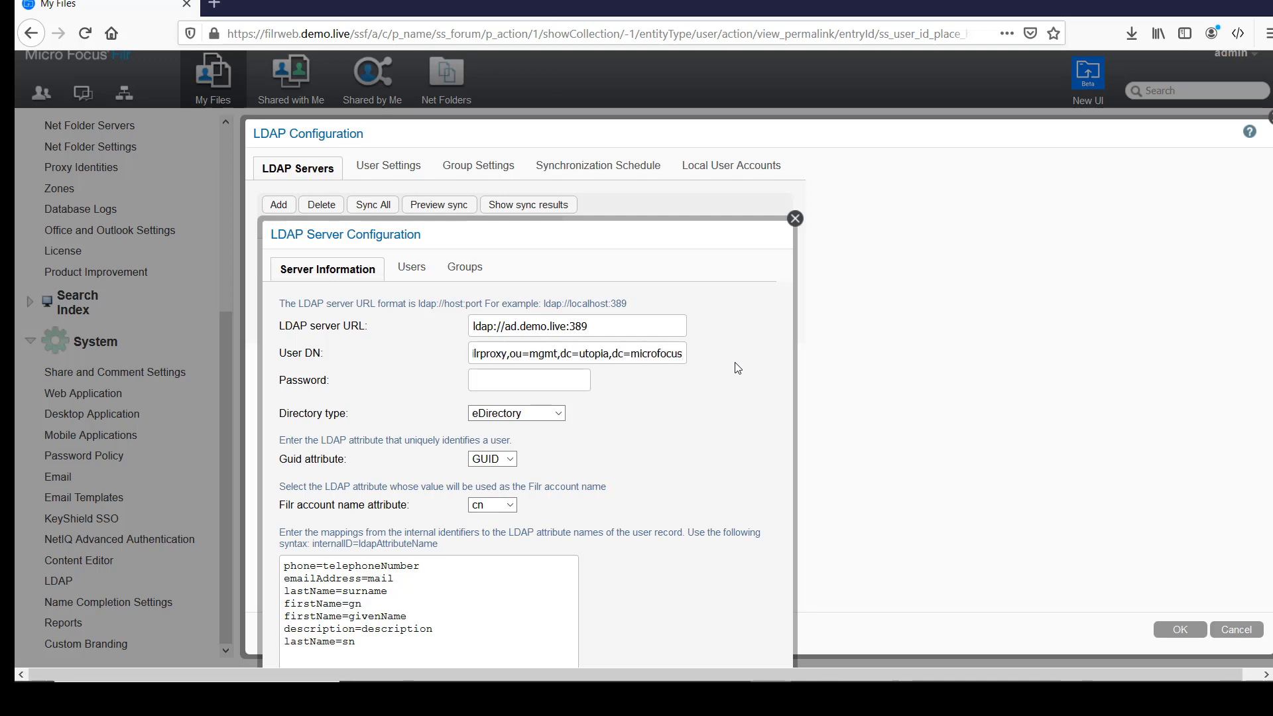
text(,dc=)
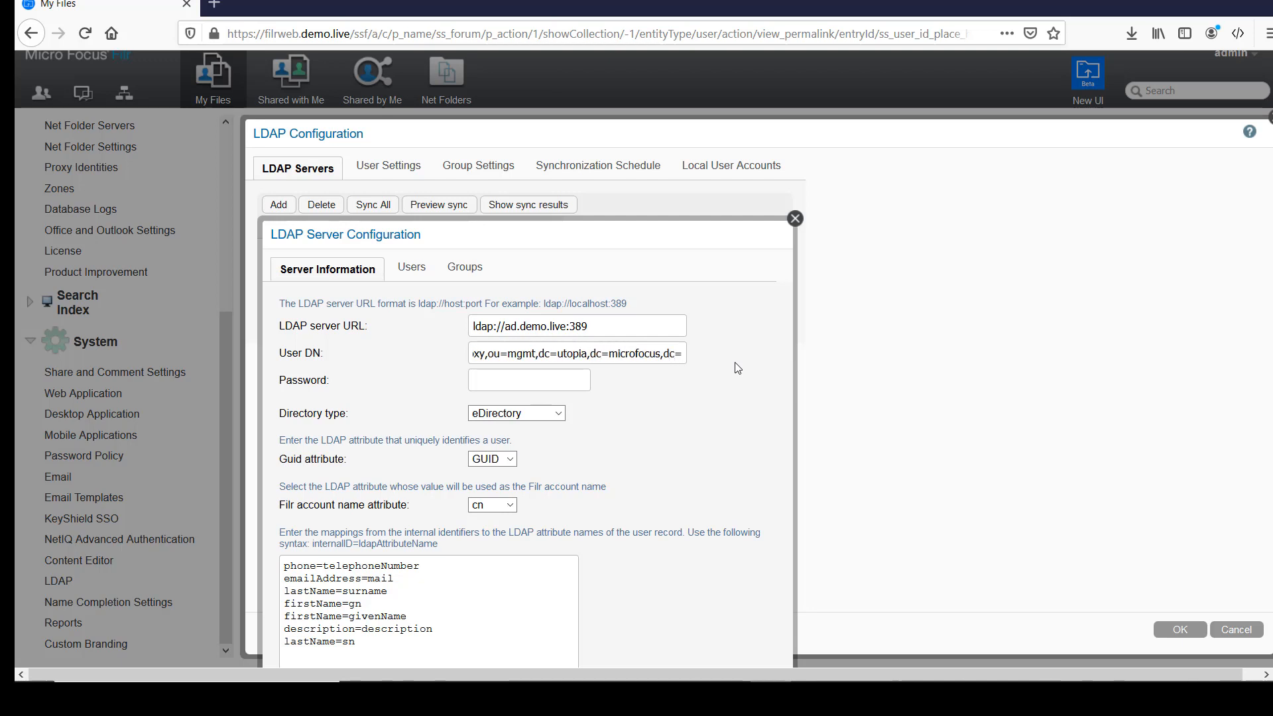
text(com)
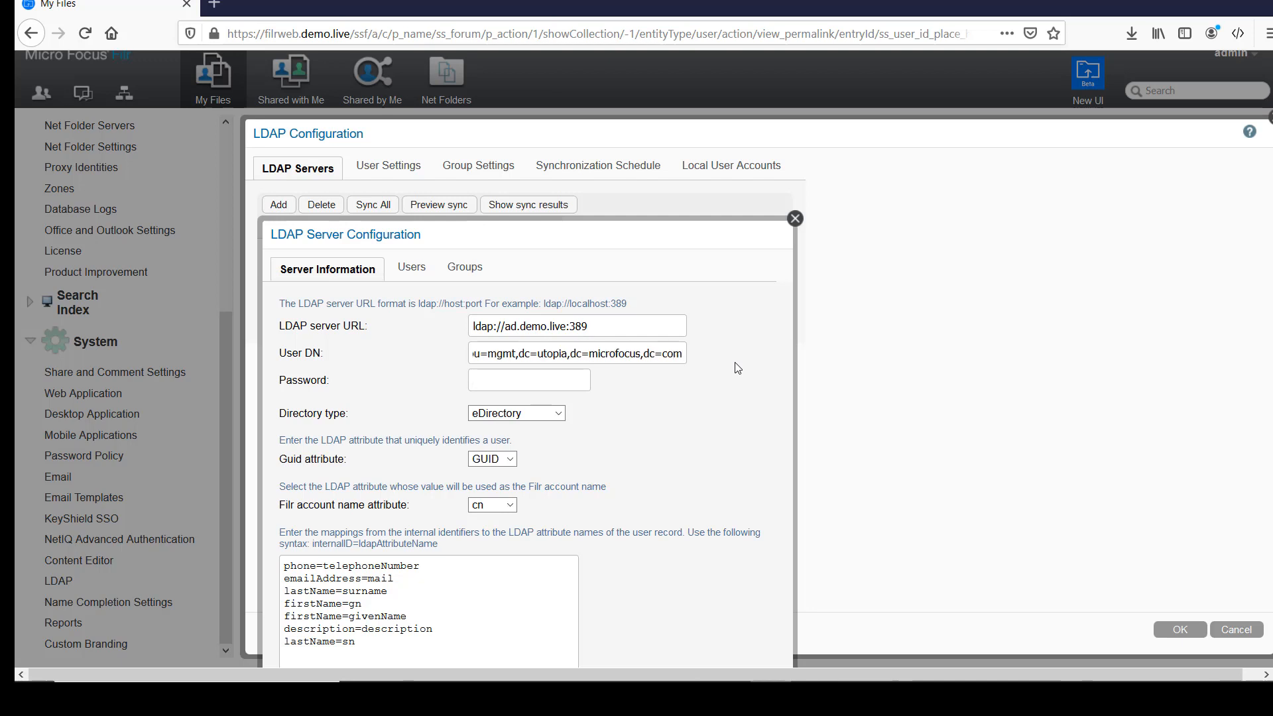
- Enter the proxy account's password and set the directory type to Active Directory
key(Tab)
text(••••••••••)
click(558, 412)
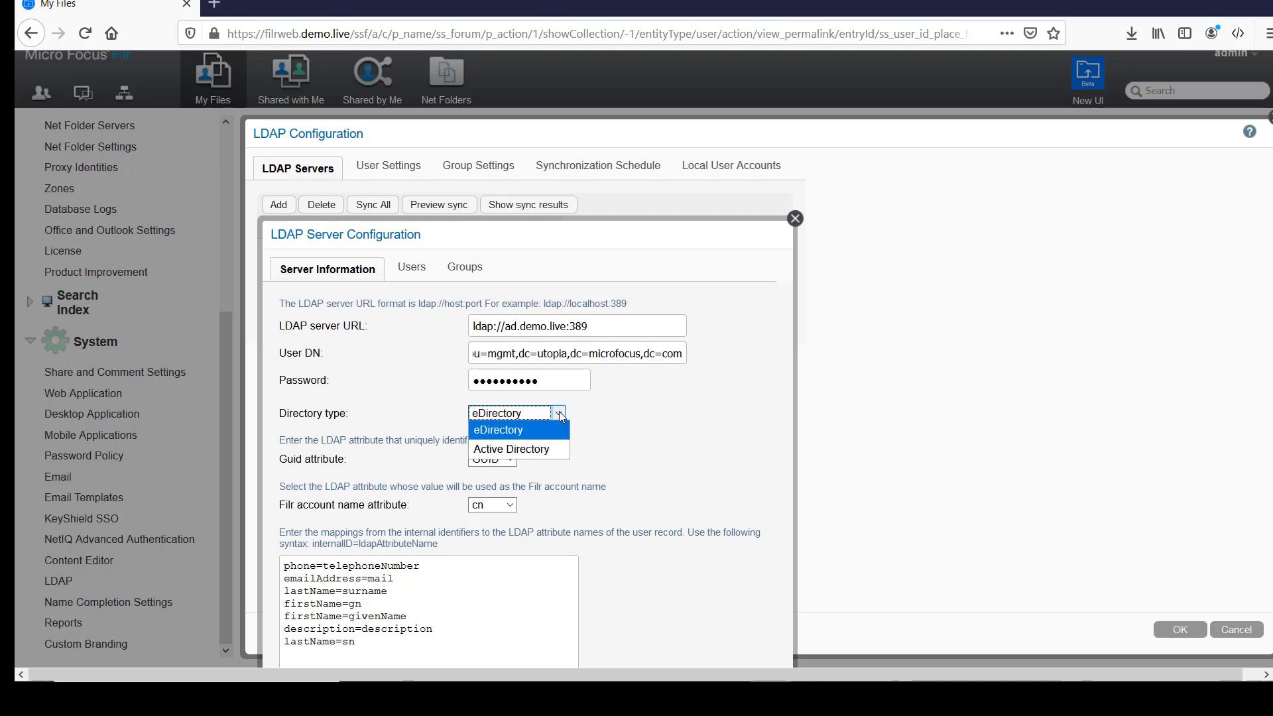
click(527, 447)
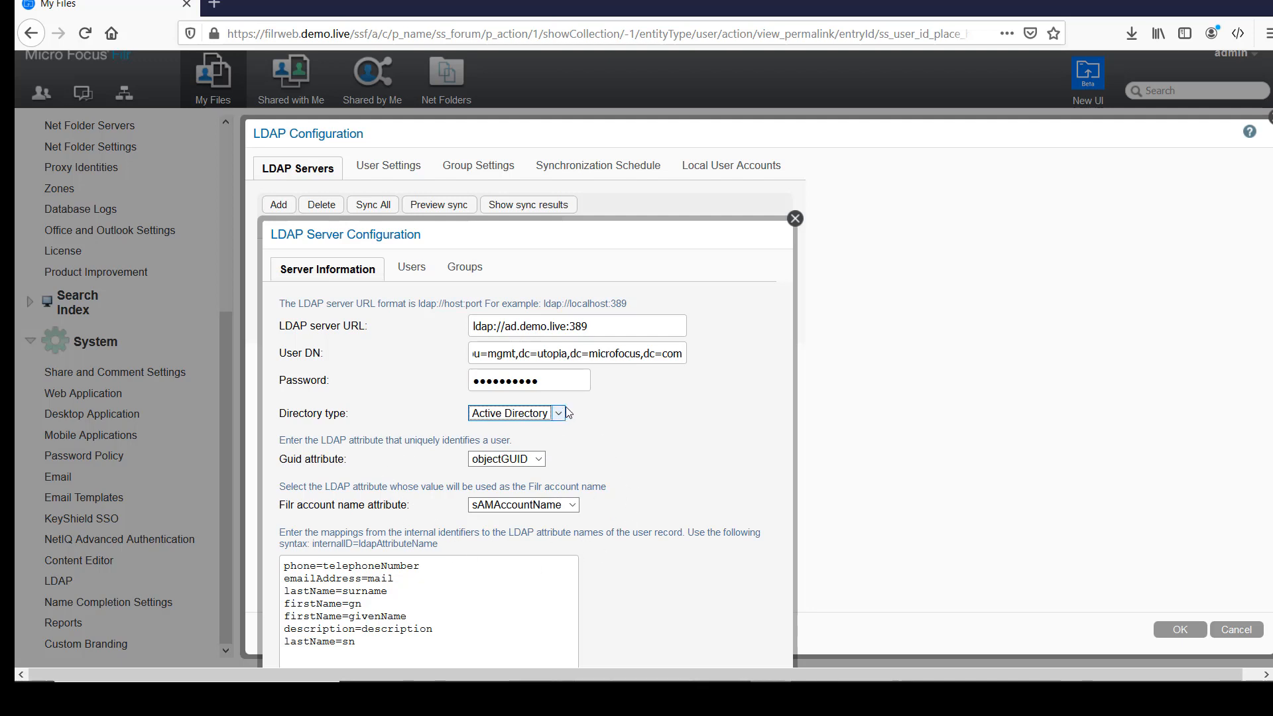
- Start a new user search for the LDAP server, picking the London container from the directory tree as its base DN
click(405, 272)
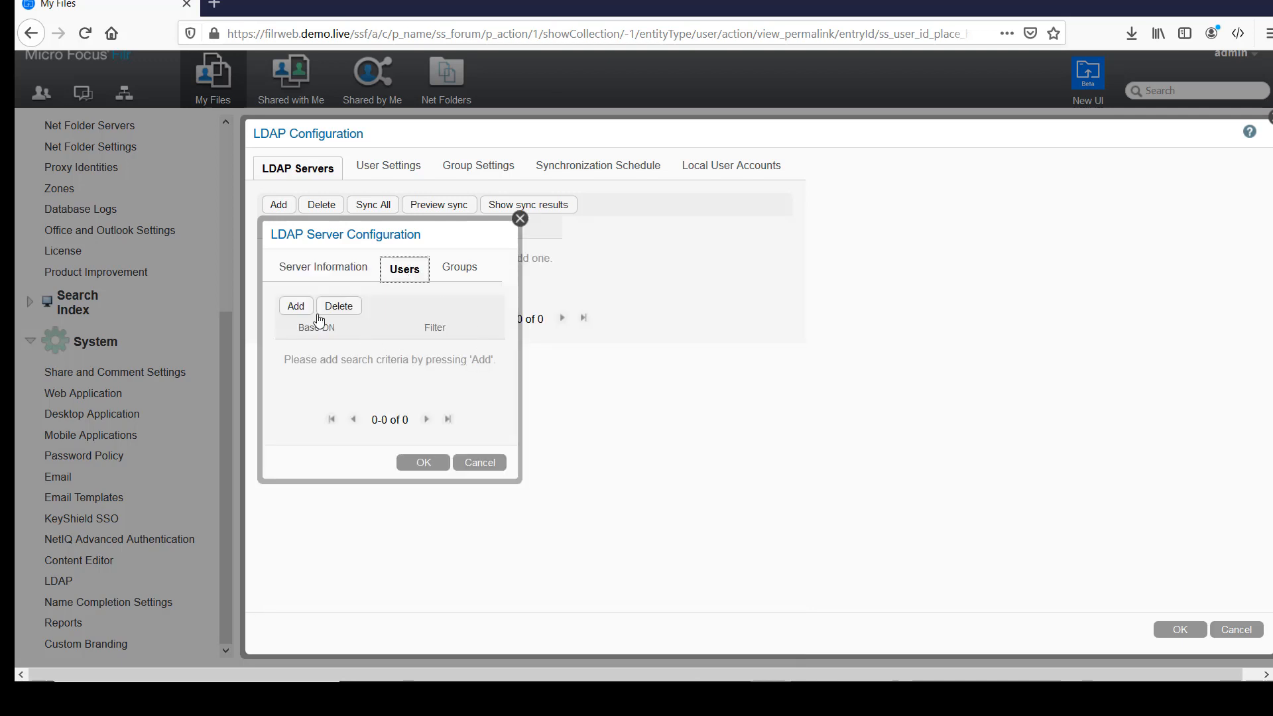
click(296, 311)
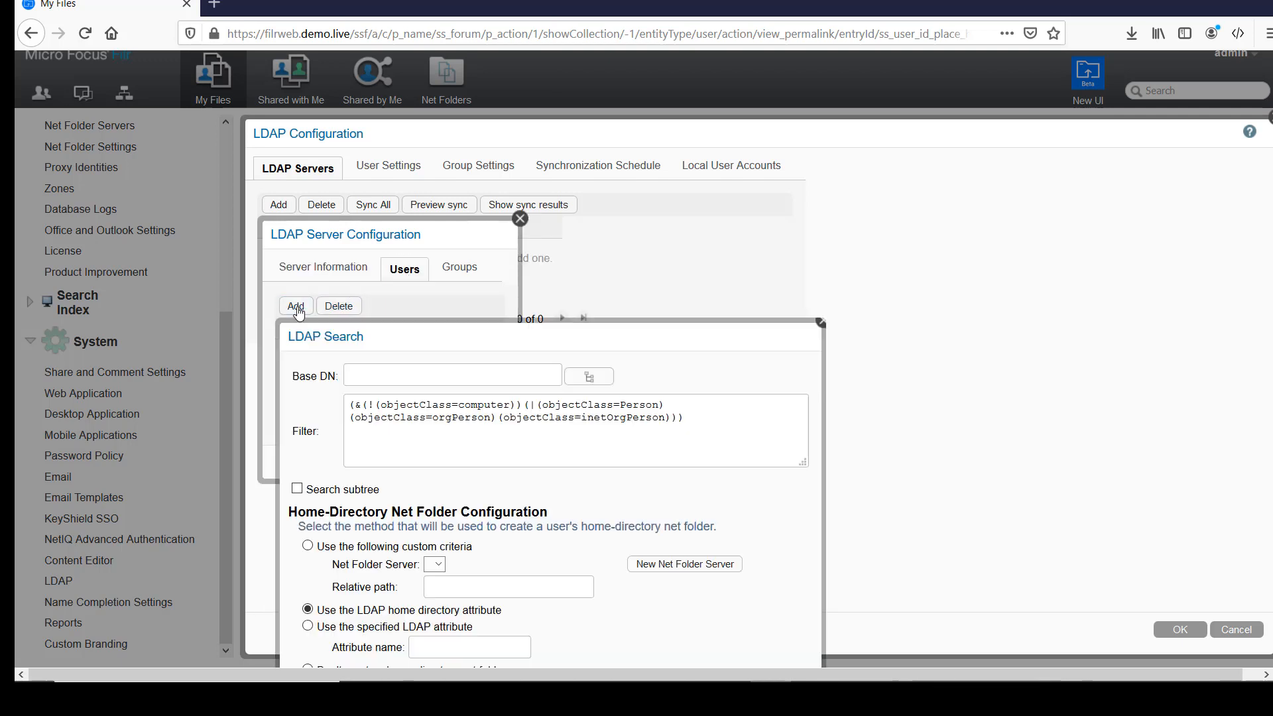
click(392, 378)
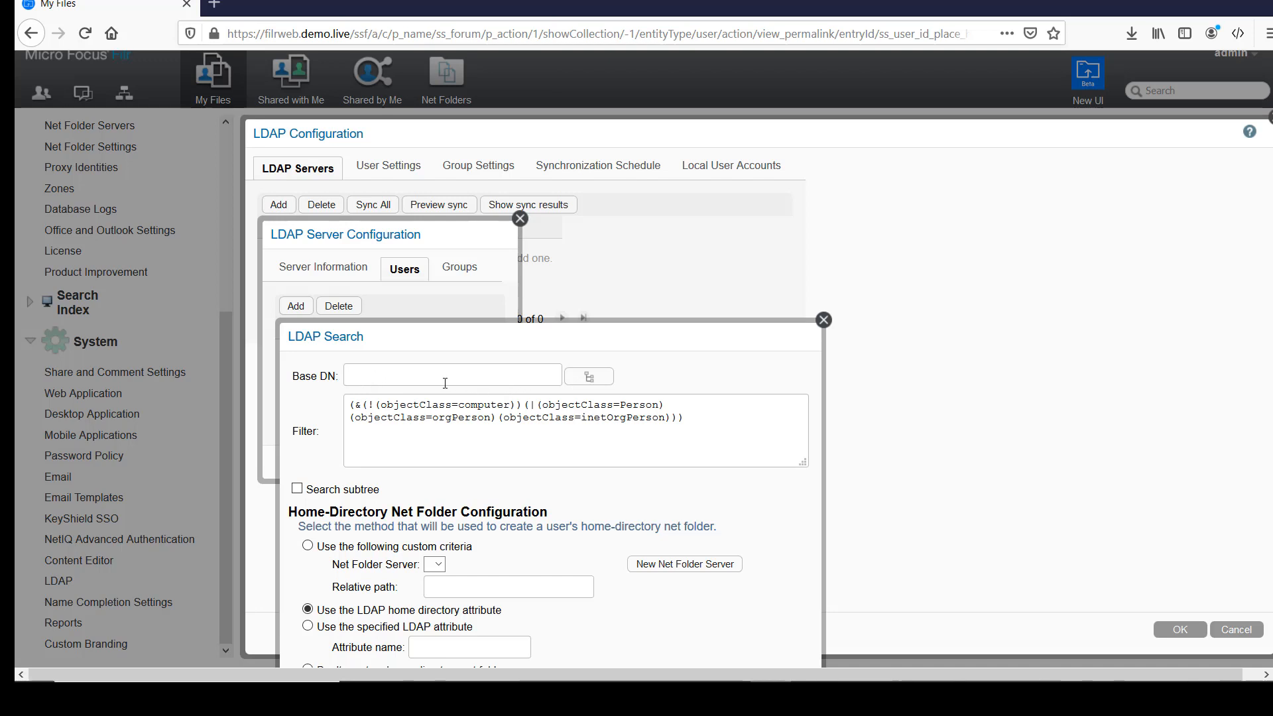
text(ou)
key(BackSpace)
key(BackSpace)
click(589, 376)
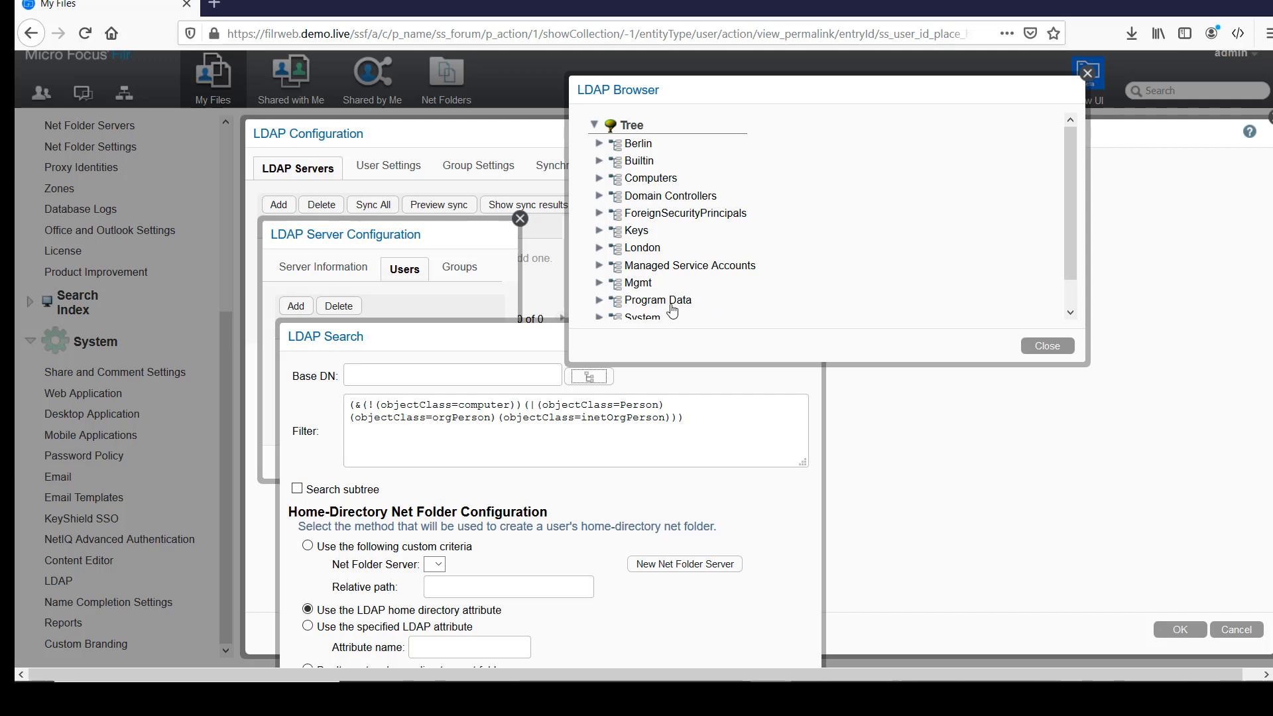
click(643, 248)
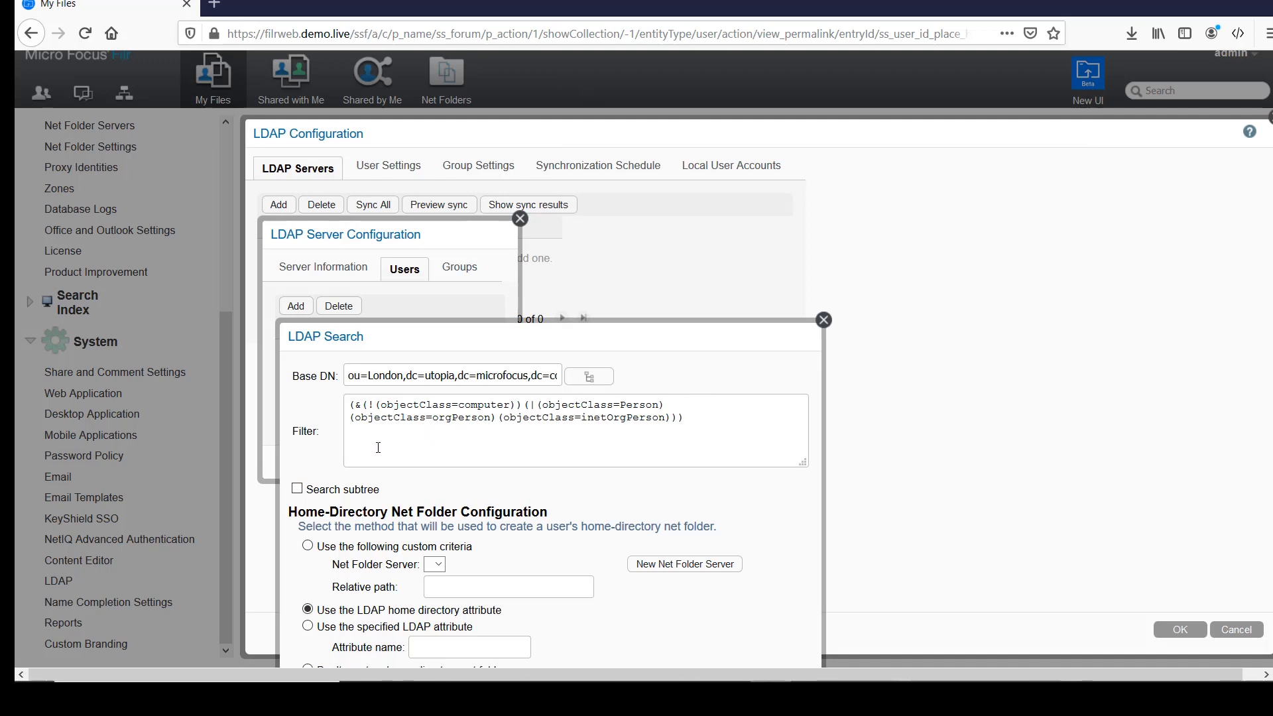
- Include the subtree in the London user search, keep the default filter and home directory option, and save the search
mouse_move(350, 403)
mouse_down()
mouse_move(688, 426)
mouse_move(330, 411)
mouse_move(362, 407)
mouse_move(346, 404)
mouse_up()
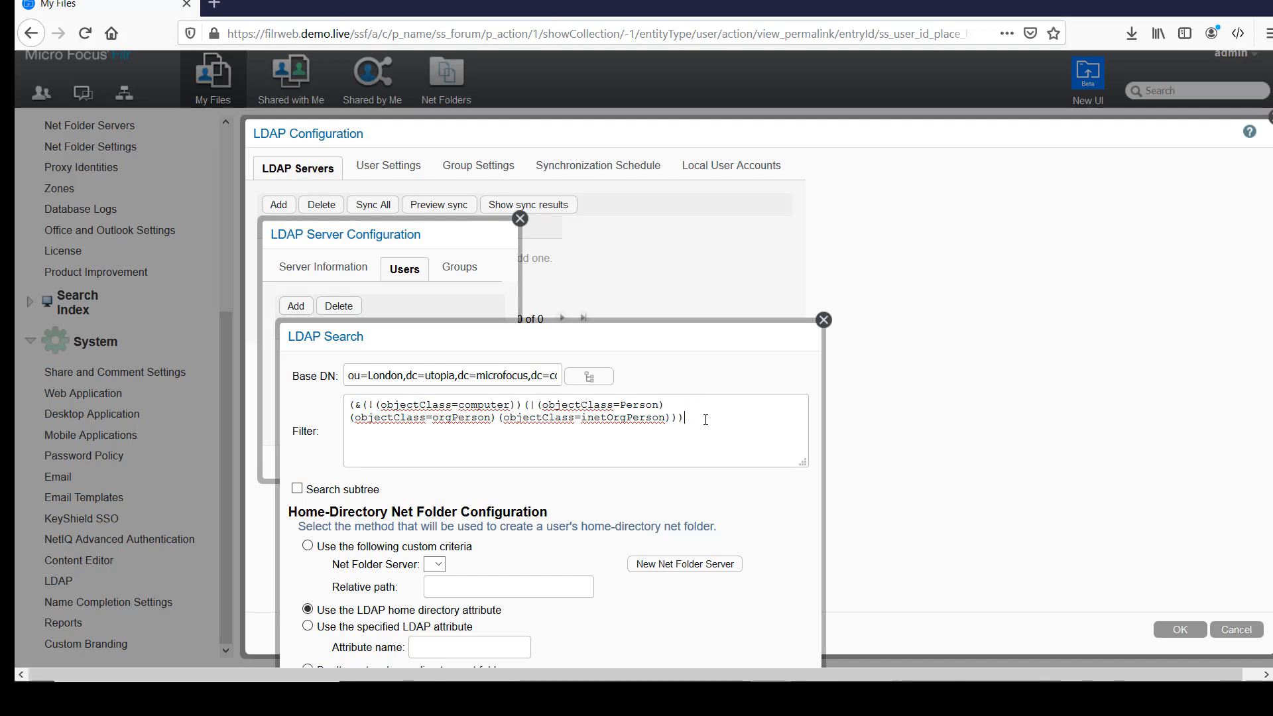
click(706, 420)
click(297, 490)
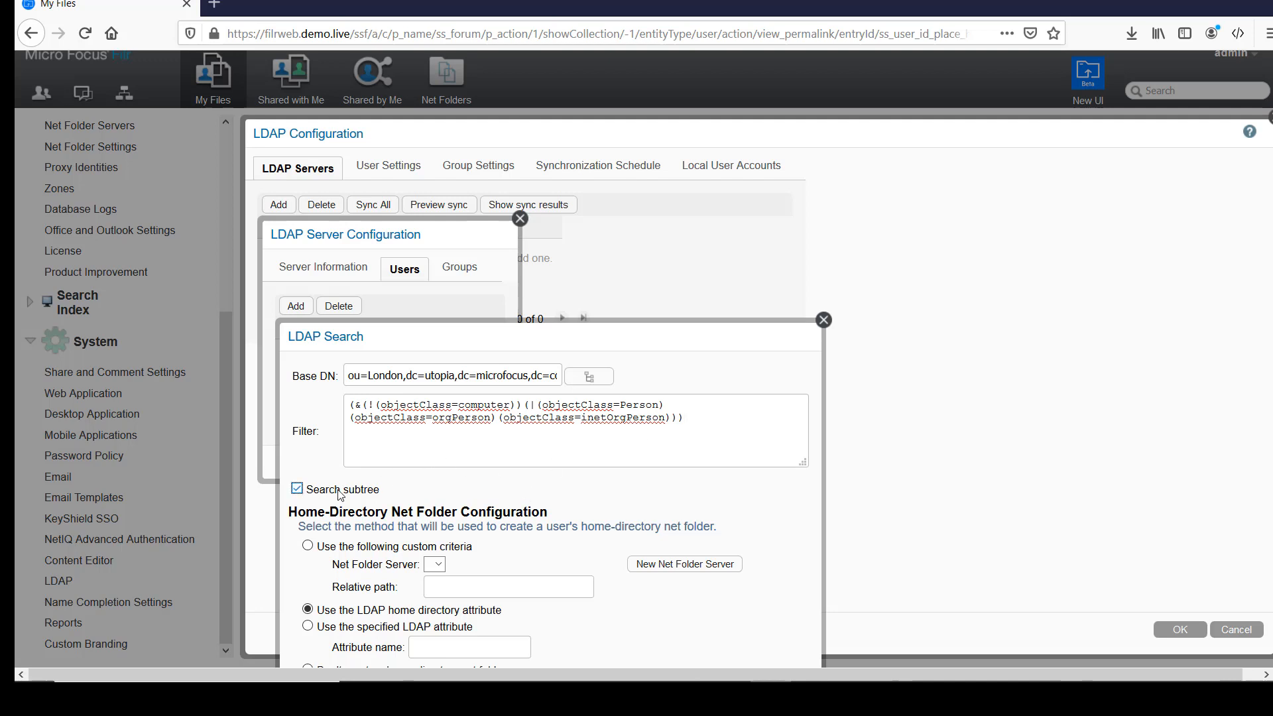
scroll(547, 414, down, 2)
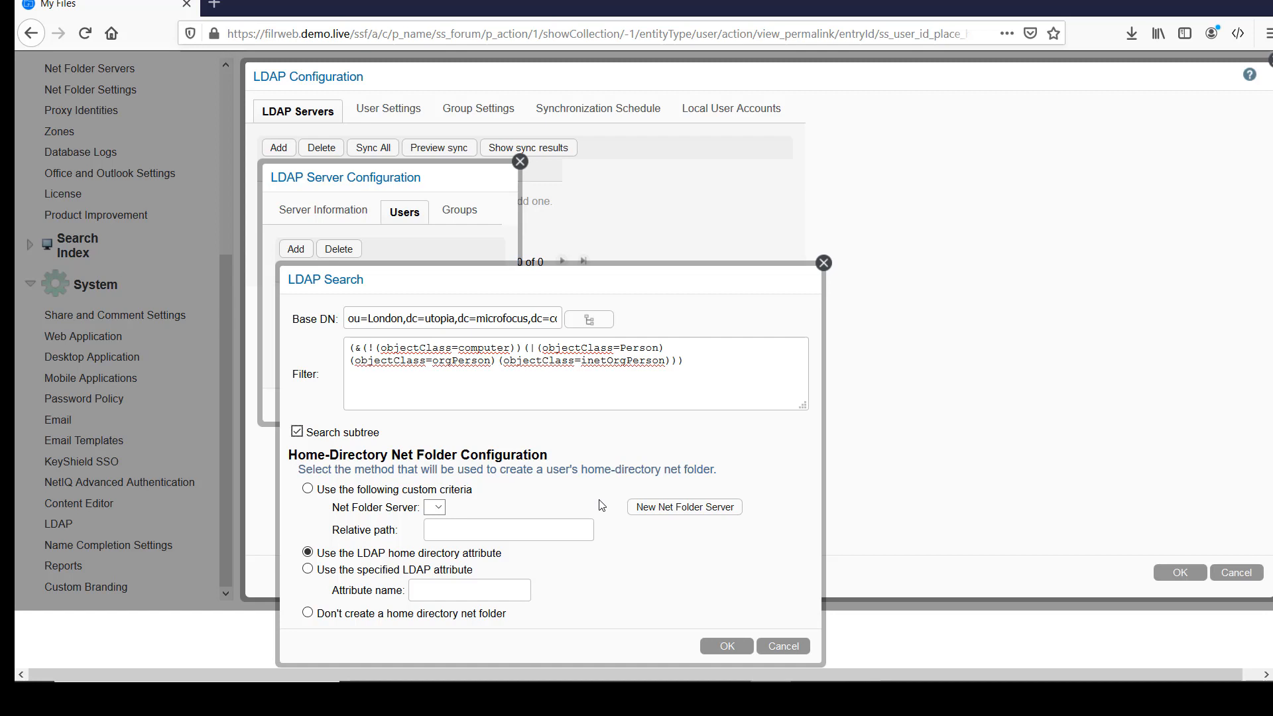
click(722, 648)
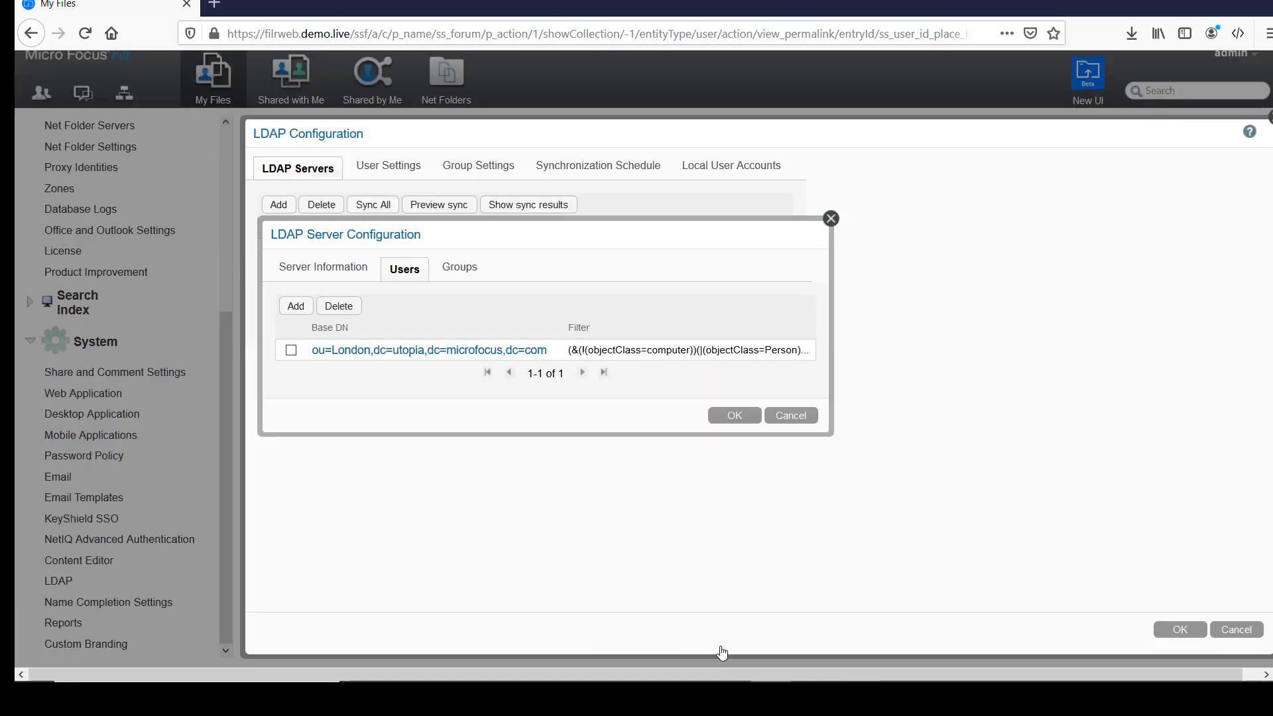
- Add a group search with the Mgmt container as base DN and subtree search enabled, and save the LDAP server configuration
click(460, 268)
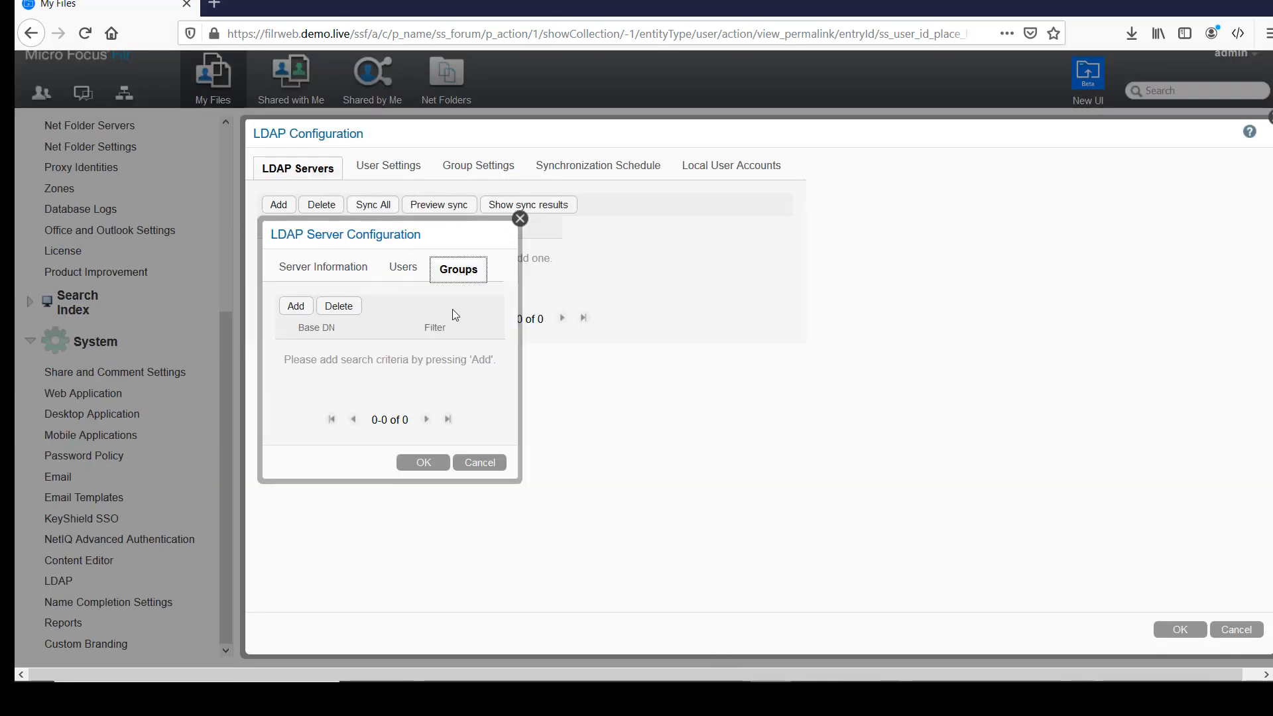
click(295, 305)
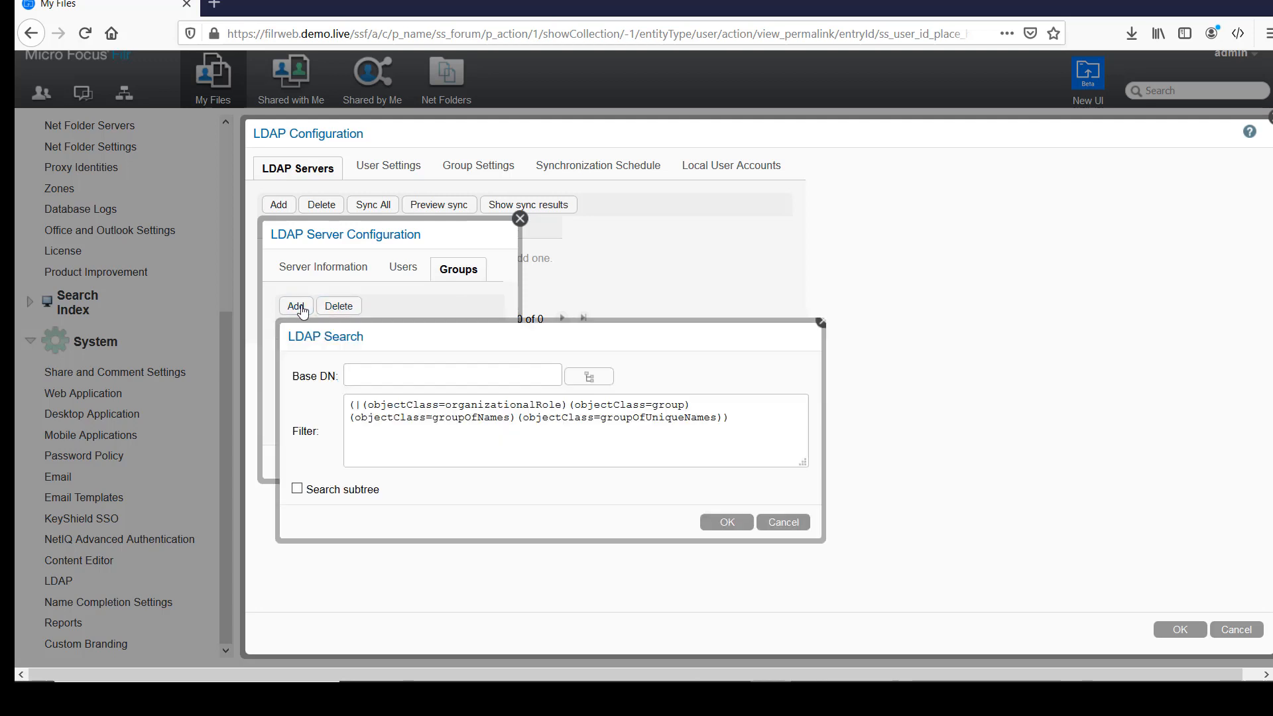
click(576, 375)
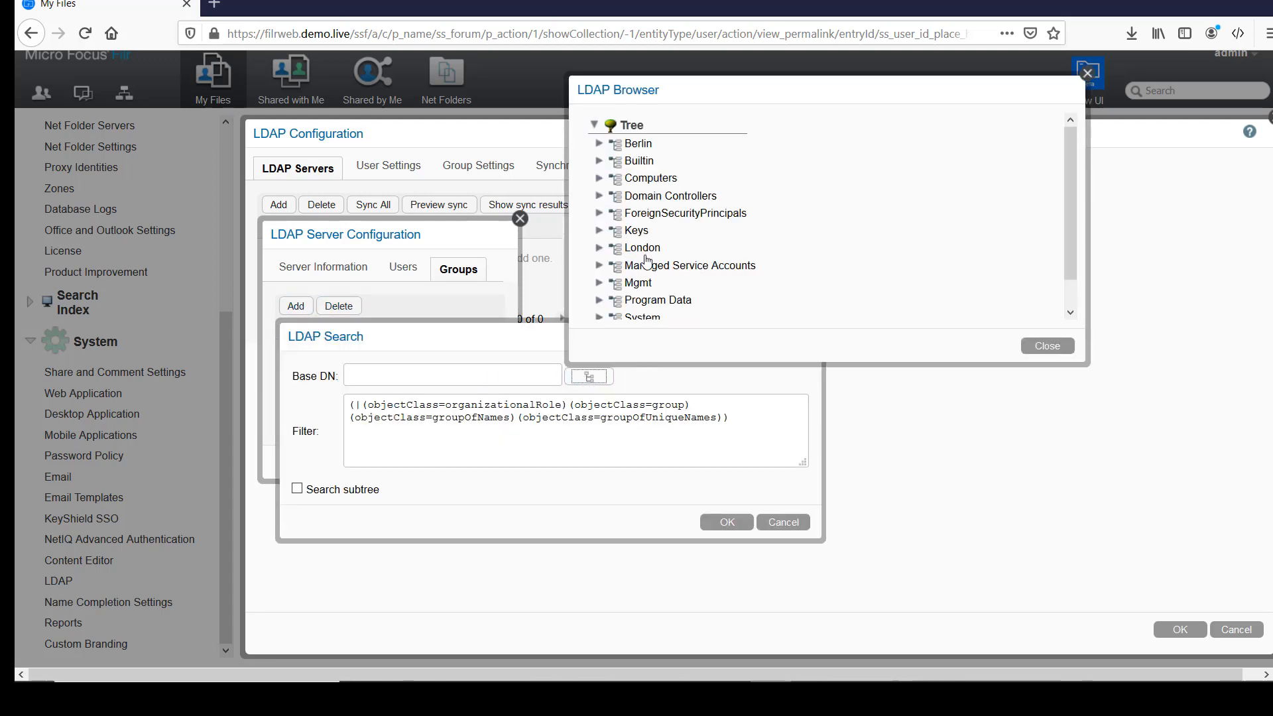
click(638, 282)
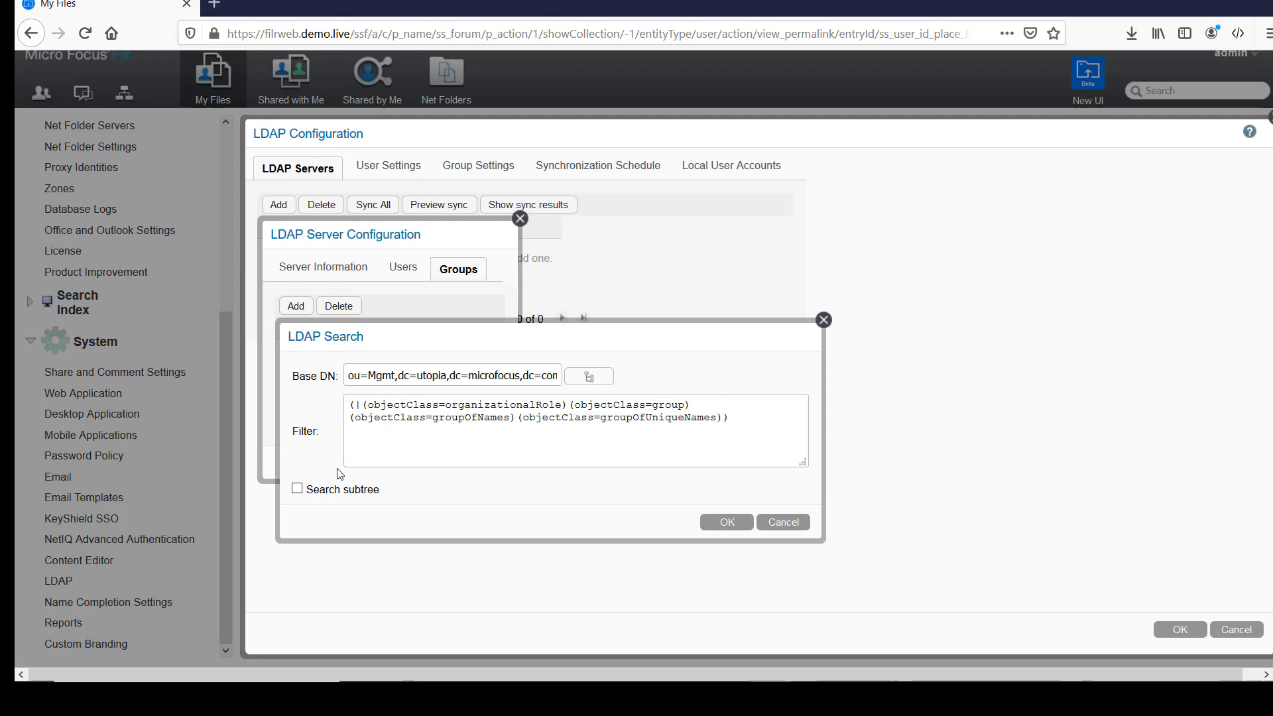
click(297, 491)
click(728, 523)
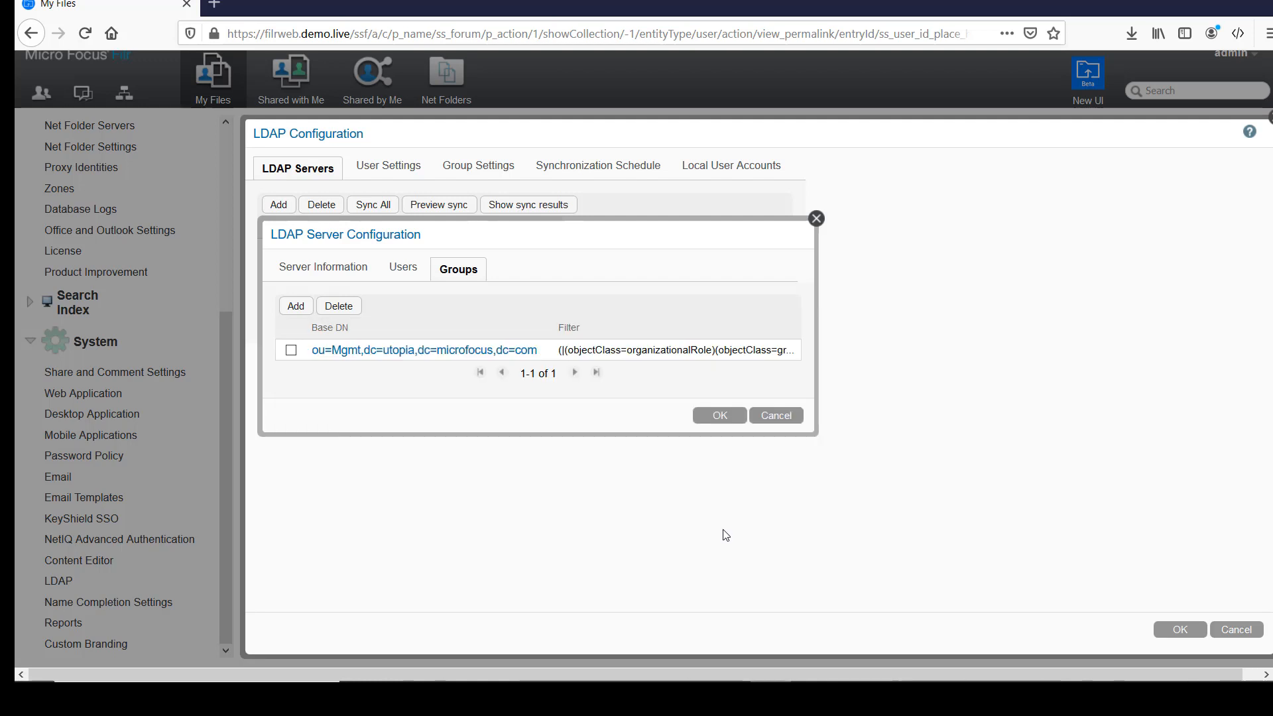
click(720, 415)
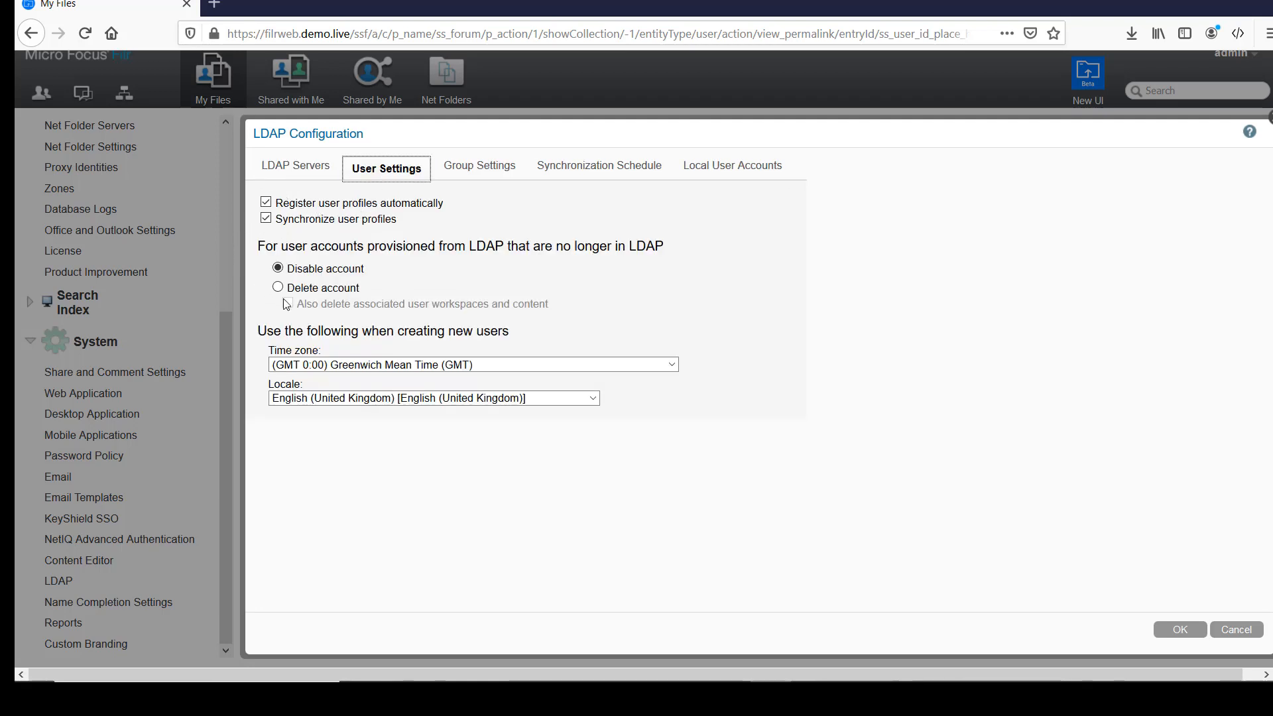
- In the user settings, have accounts no longer in LDAP deleted together with their associated workspaces and content
click(279, 287)
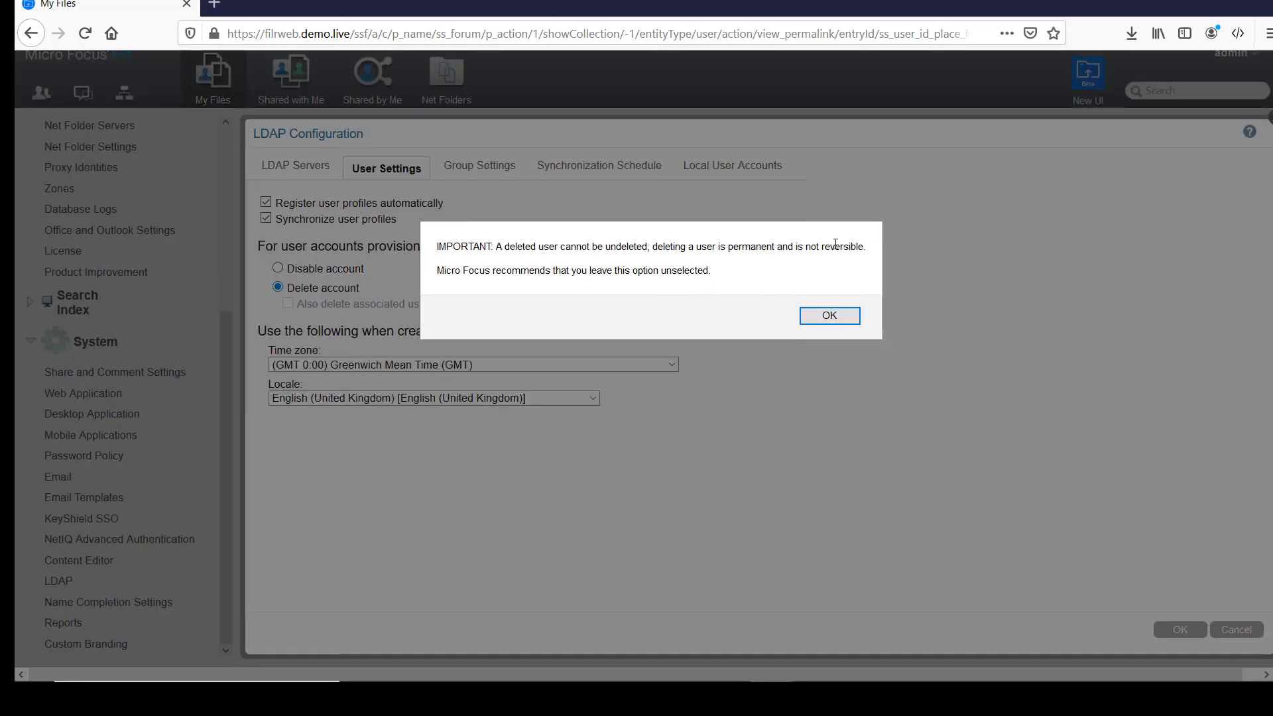
click(829, 316)
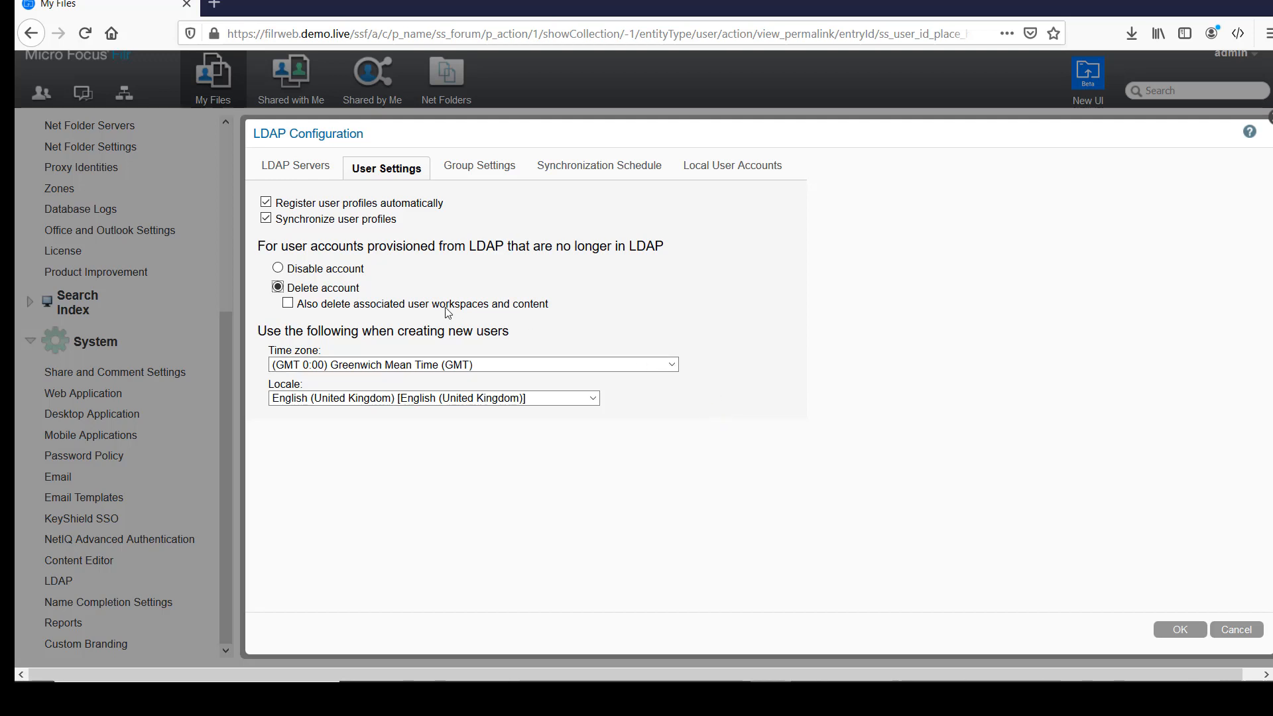
click(287, 305)
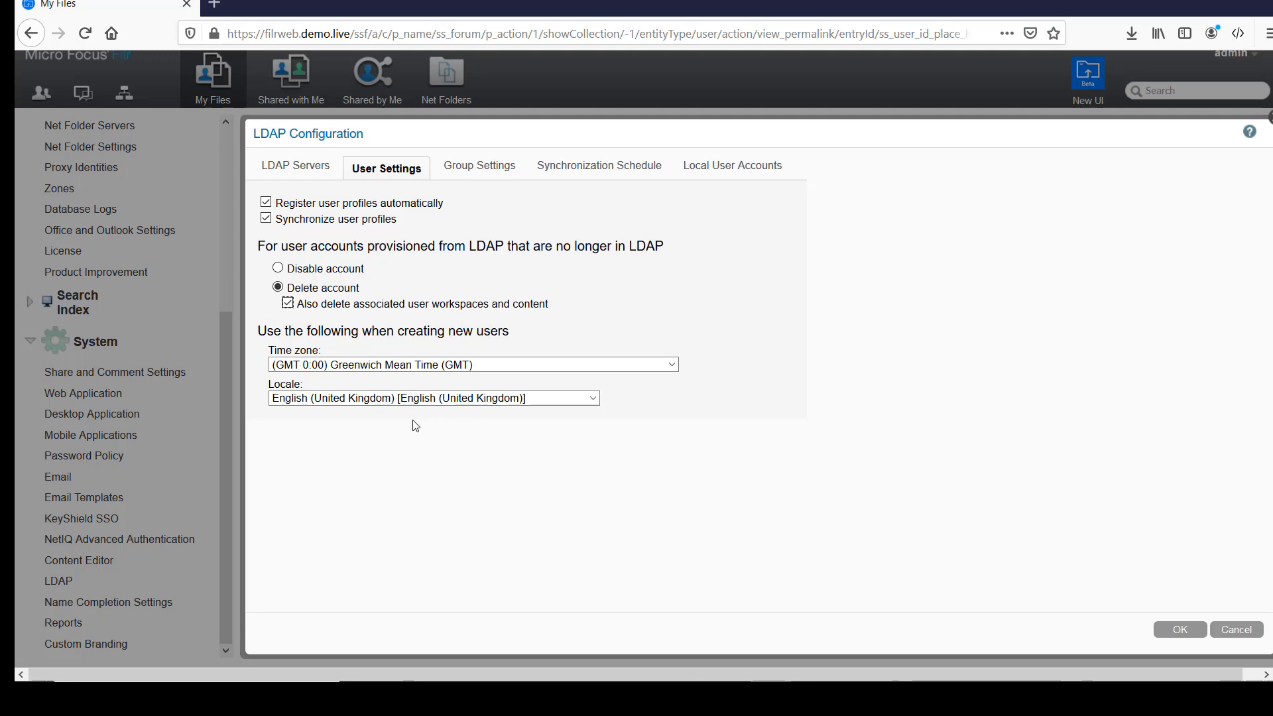
- Set the time zone for newly created users to (GMT 0:00) Greenwich Mean Time (London)
click(470, 369)
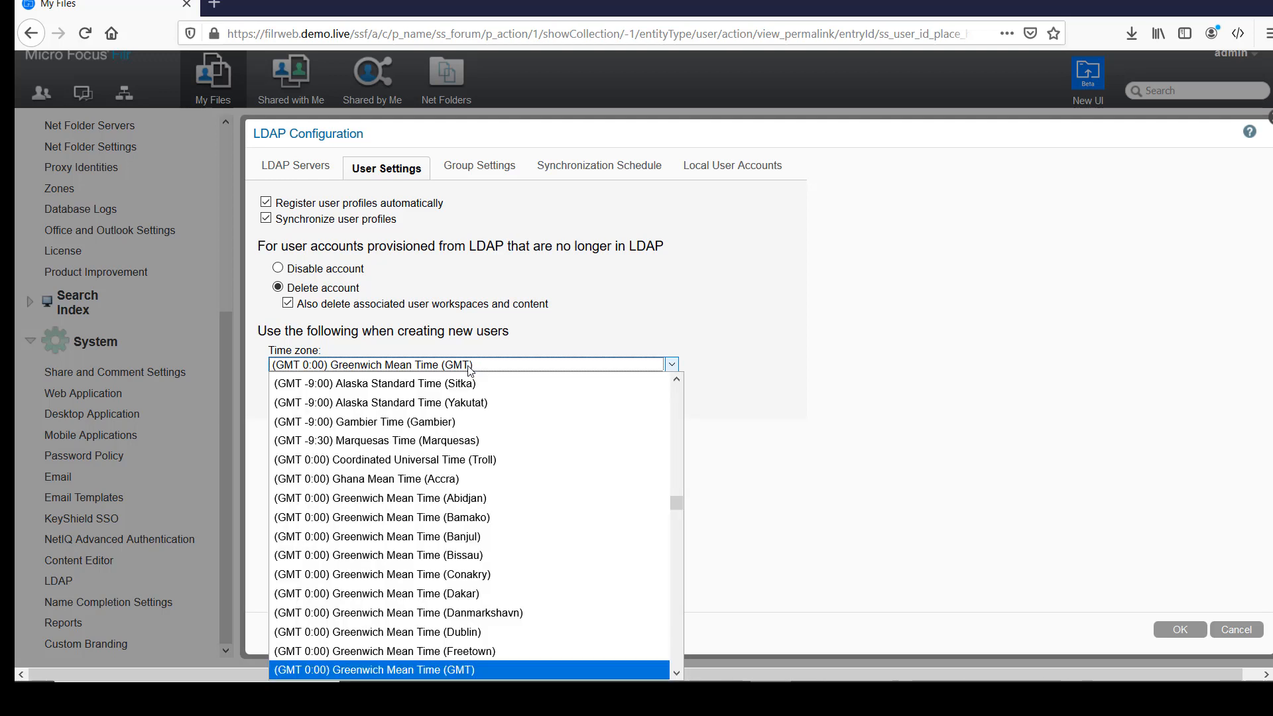
scroll(504, 478, down, 5)
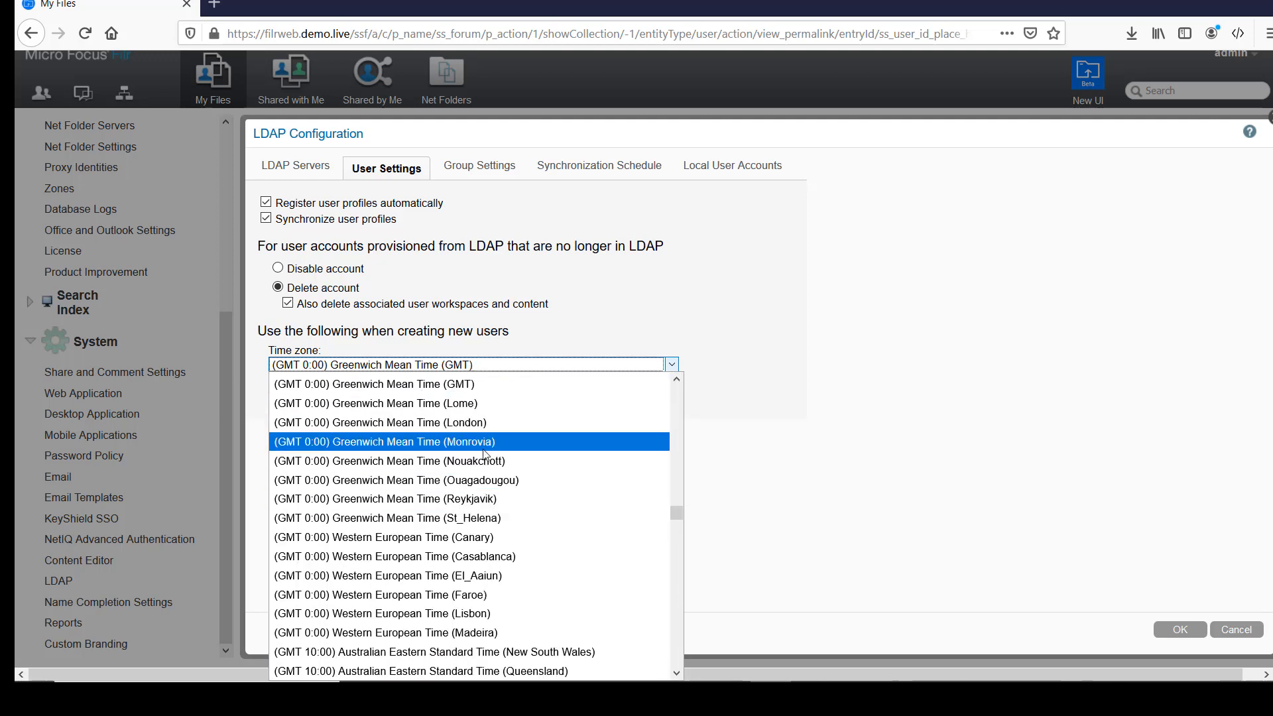
click(487, 423)
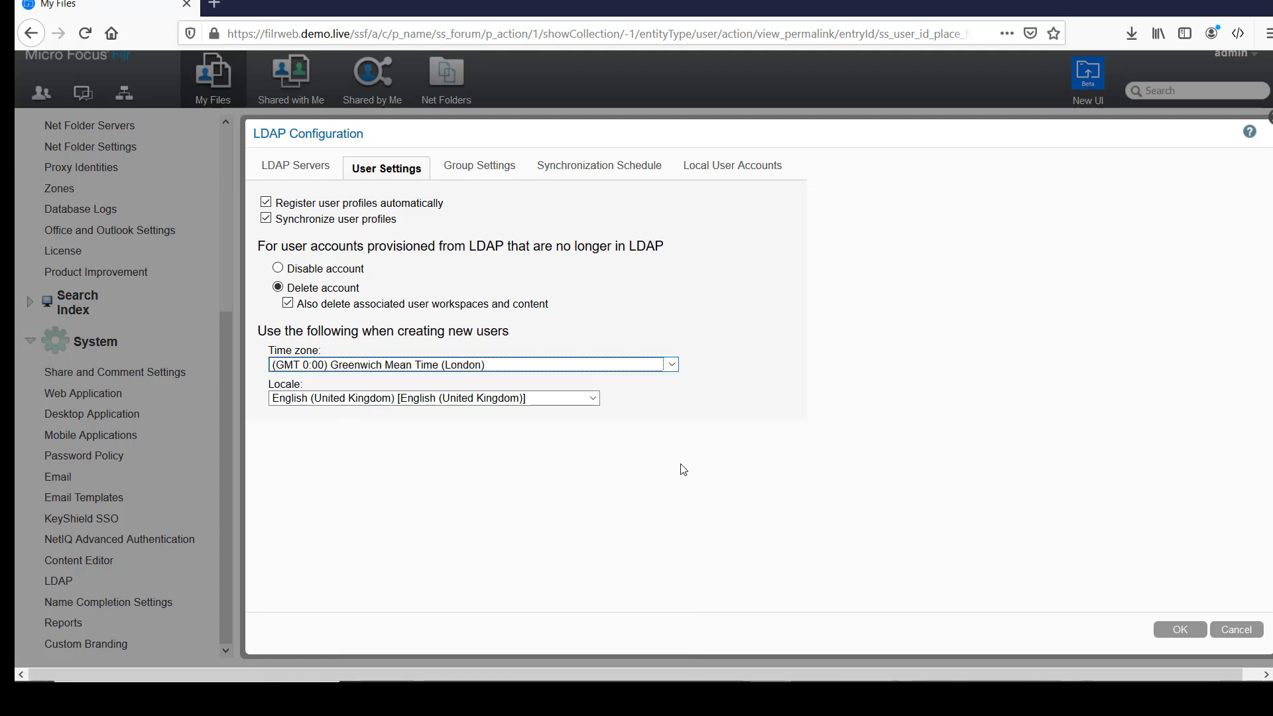
- In the group settings, enable deleting groups that were provisioned from LDAP but are no longer in LDAP
click(487, 174)
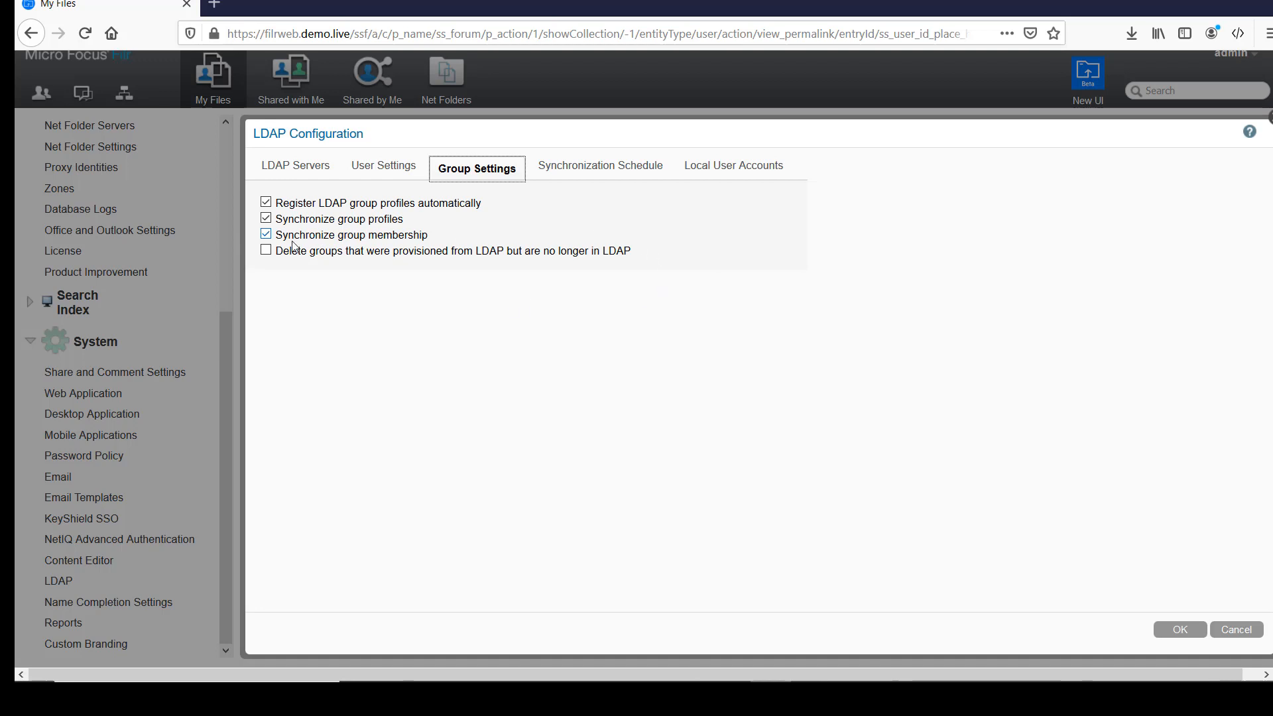
click(266, 251)
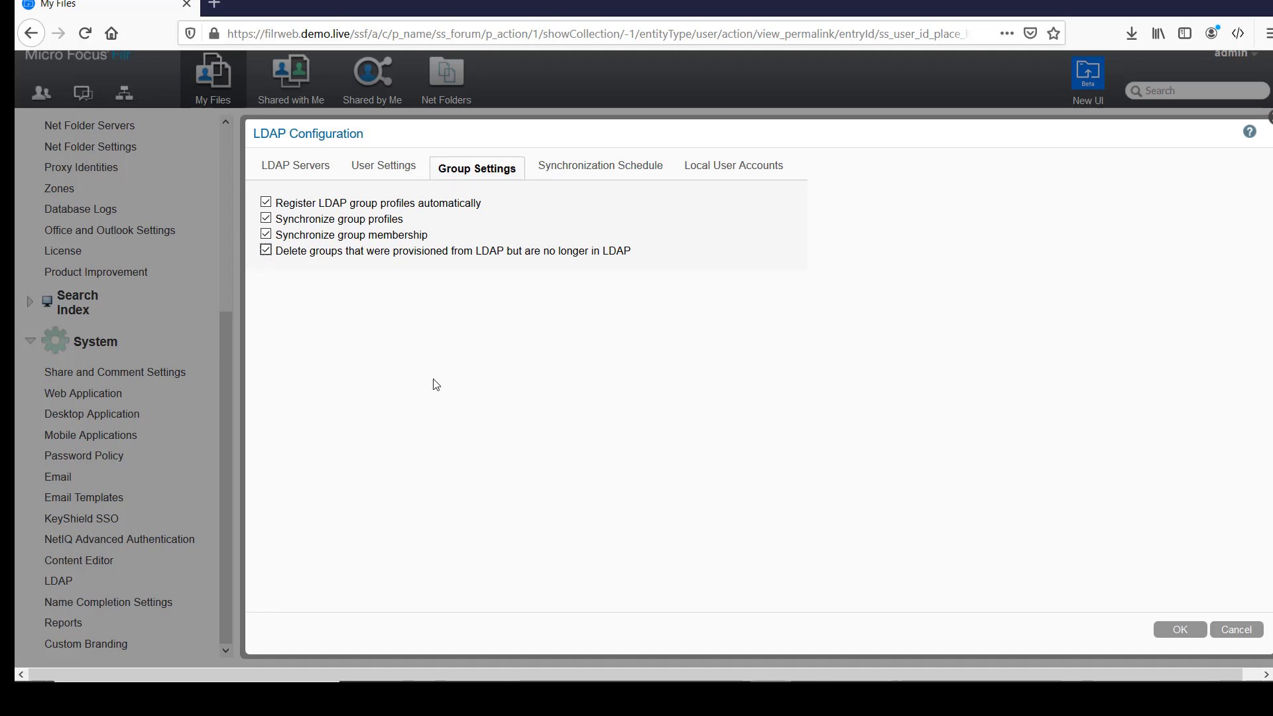
- Enable the LDAP synchronization schedule to run every day, repeating every 6 hours
click(596, 168)
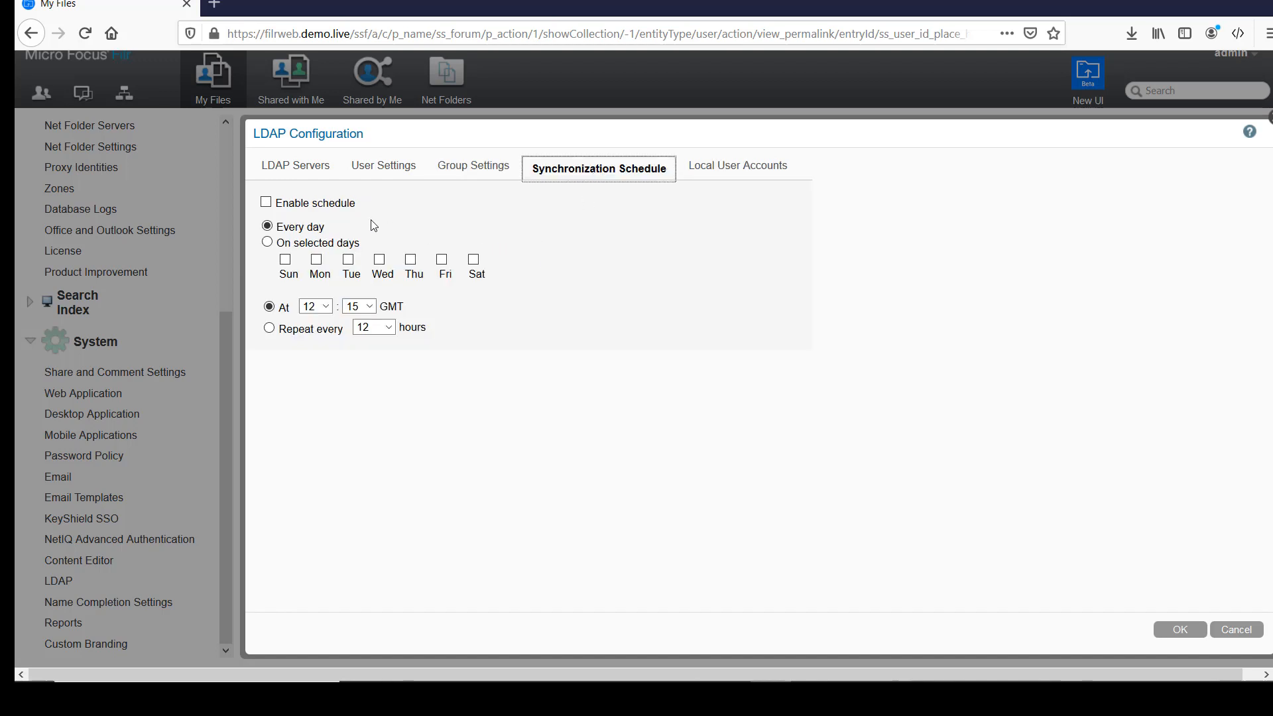
click(266, 203)
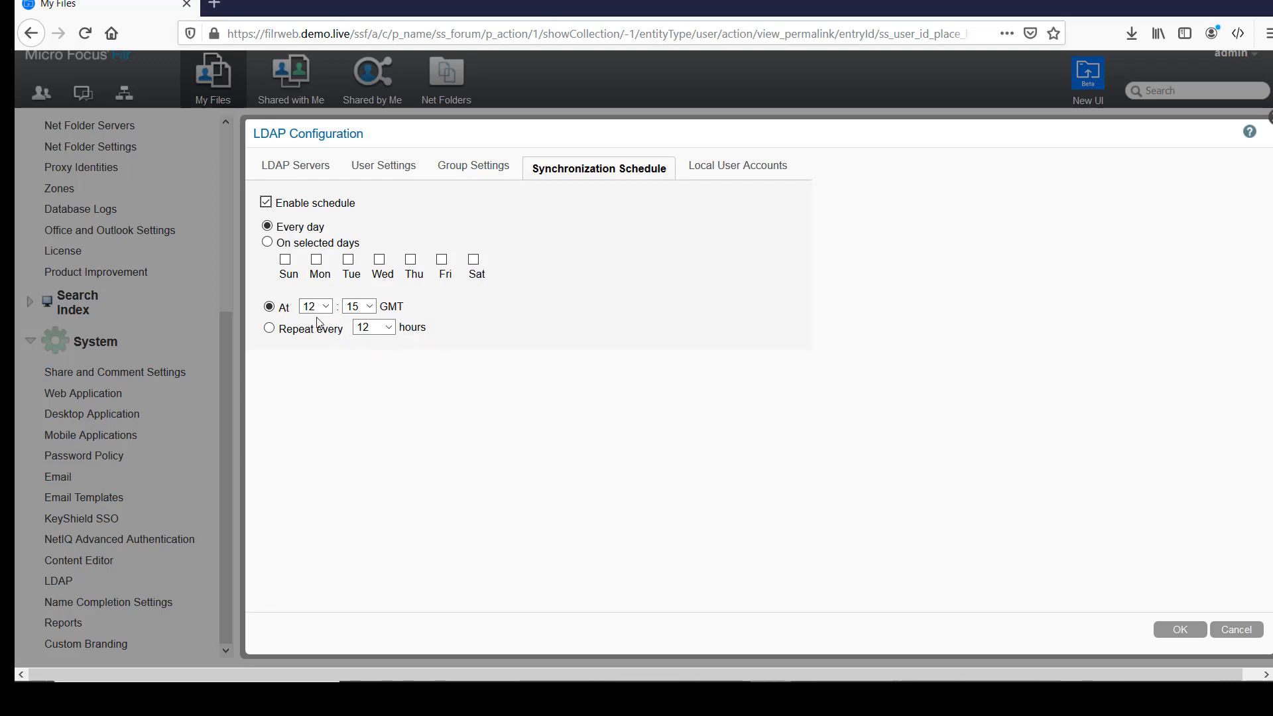
click(269, 307)
click(269, 328)
click(389, 328)
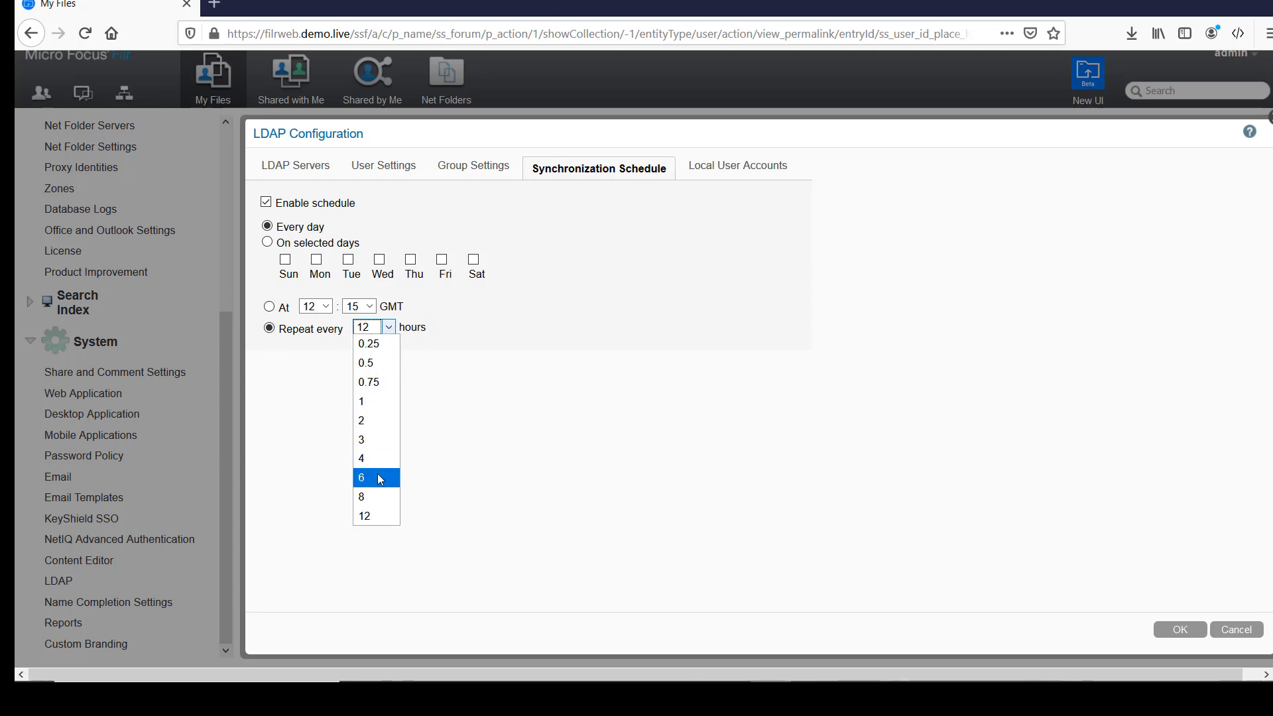
click(376, 477)
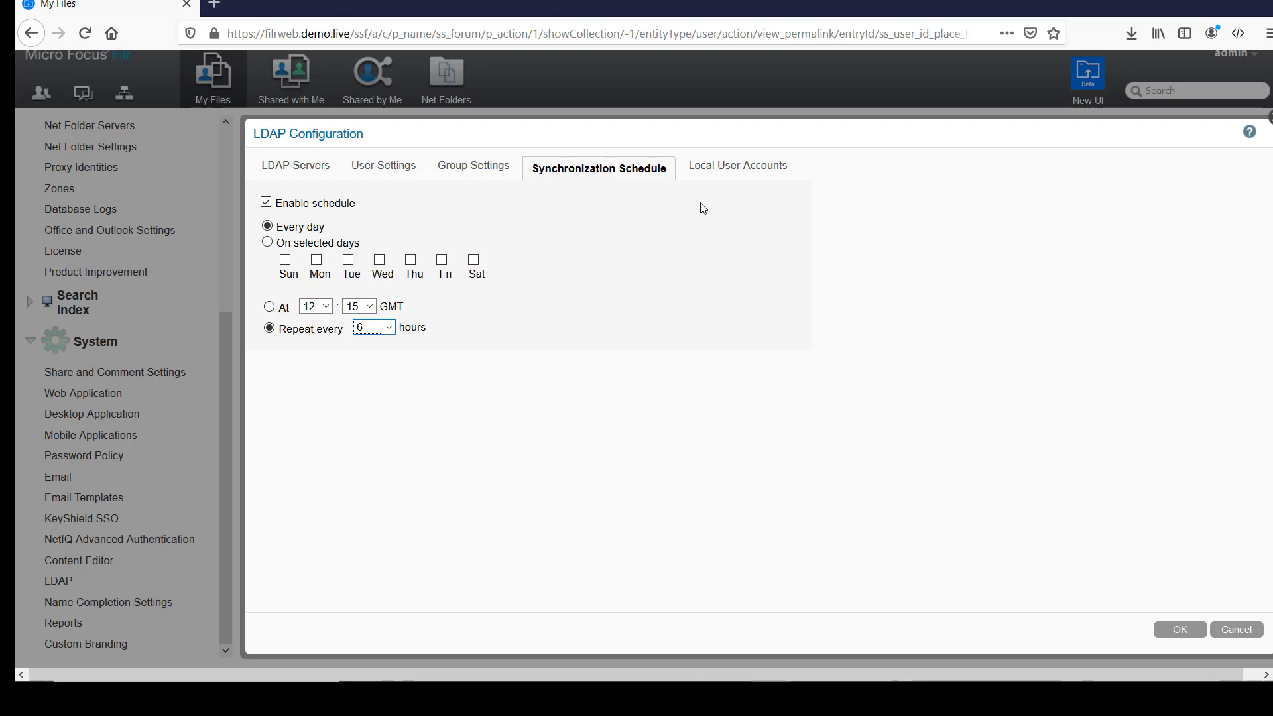
- Check the local user account login setting, and synchronize all LDAP servers, saving the modified configuration and closing the sync results and LDAP configuration
click(728, 171)
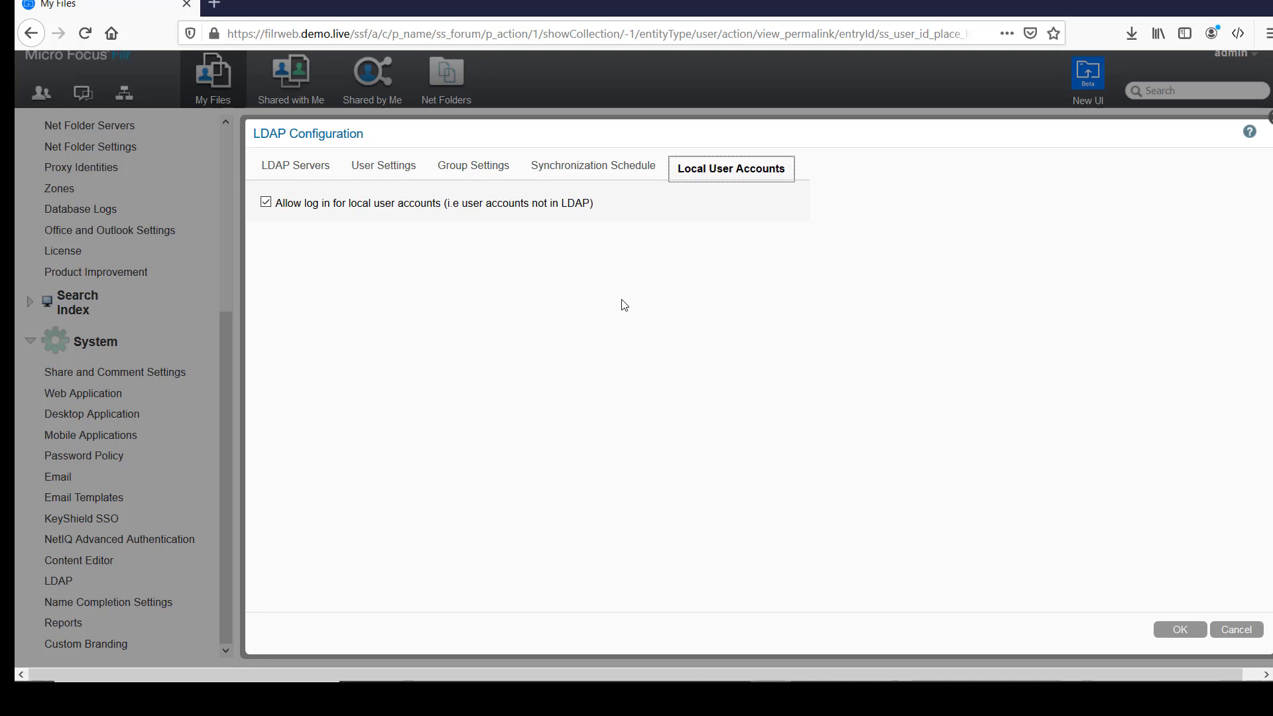
click(299, 171)
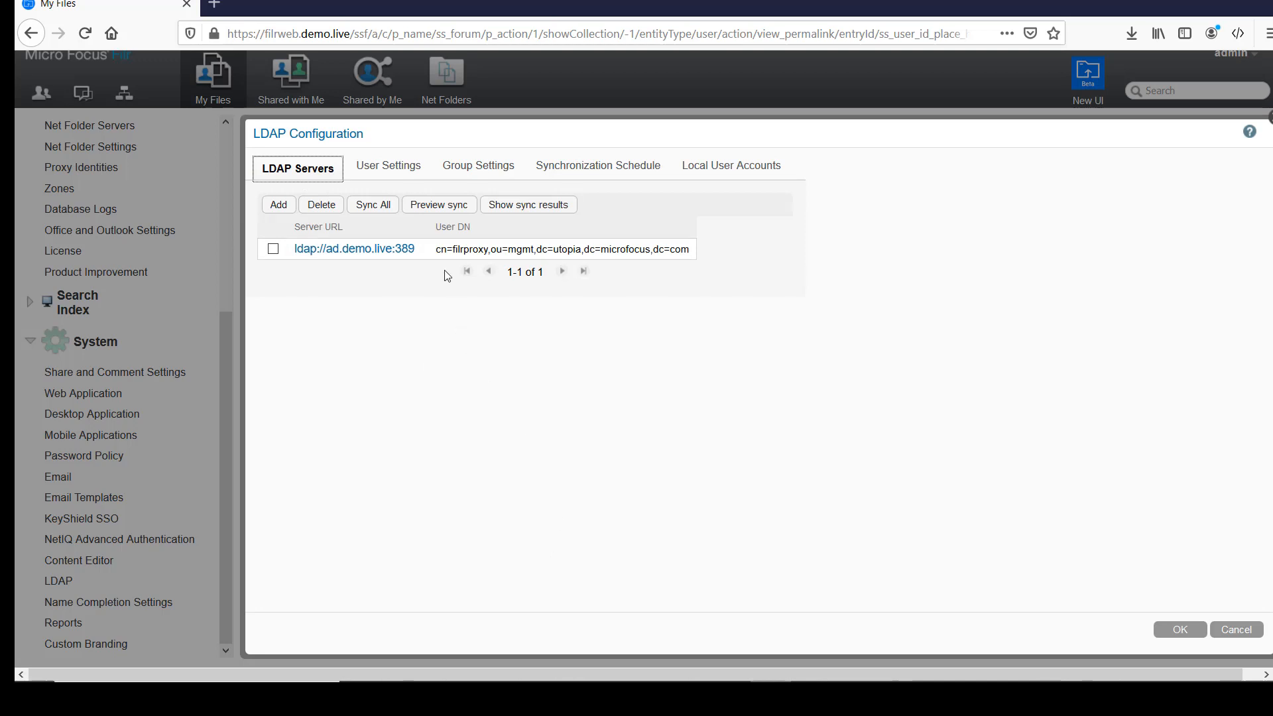
click(369, 210)
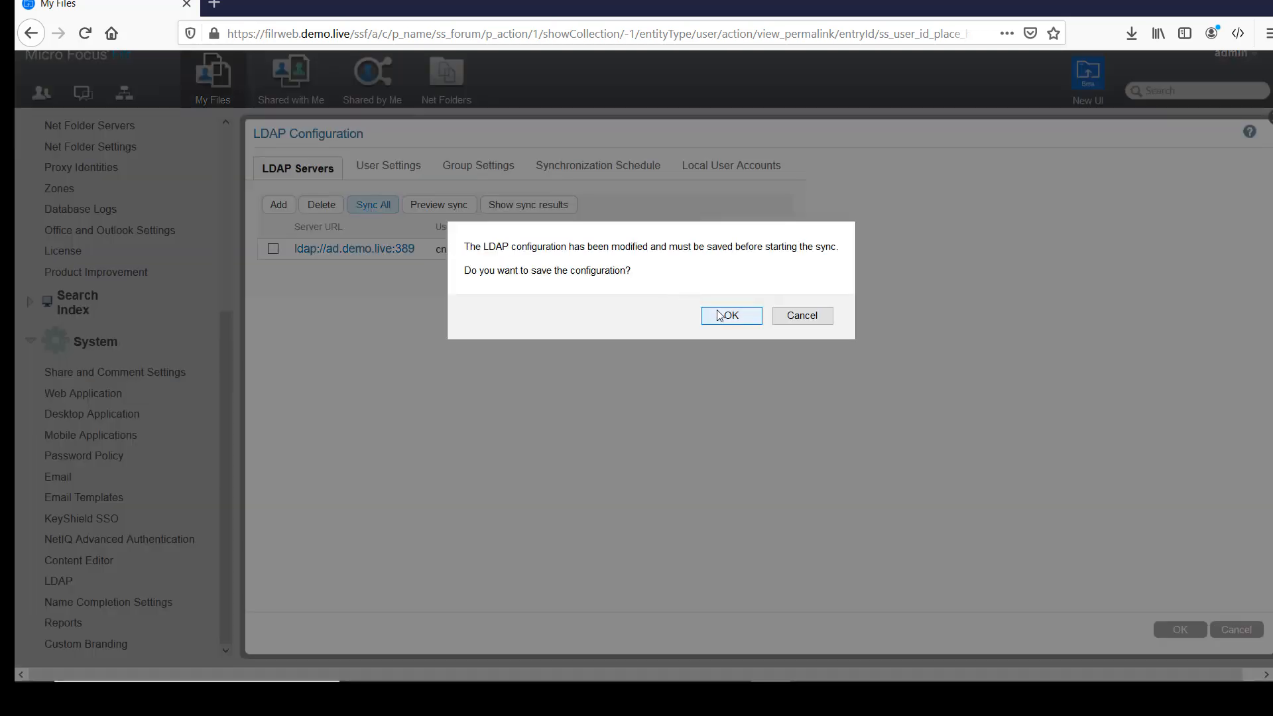
click(722, 317)
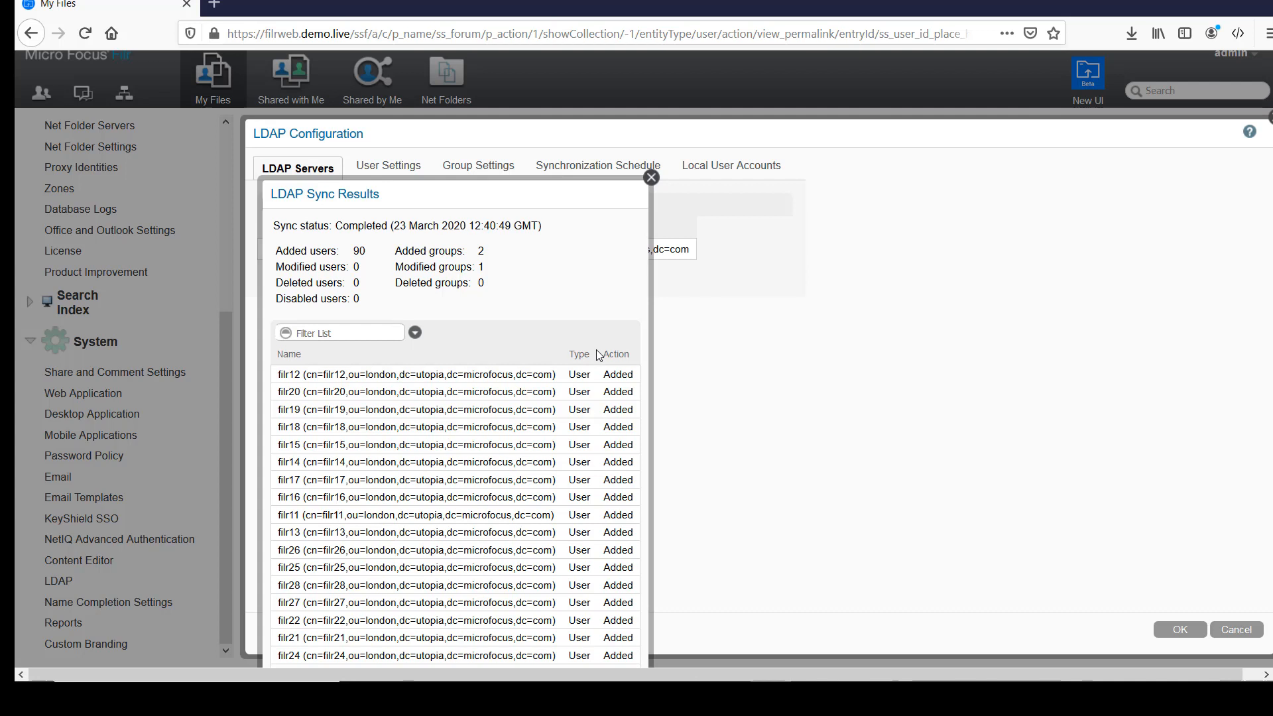
click(651, 178)
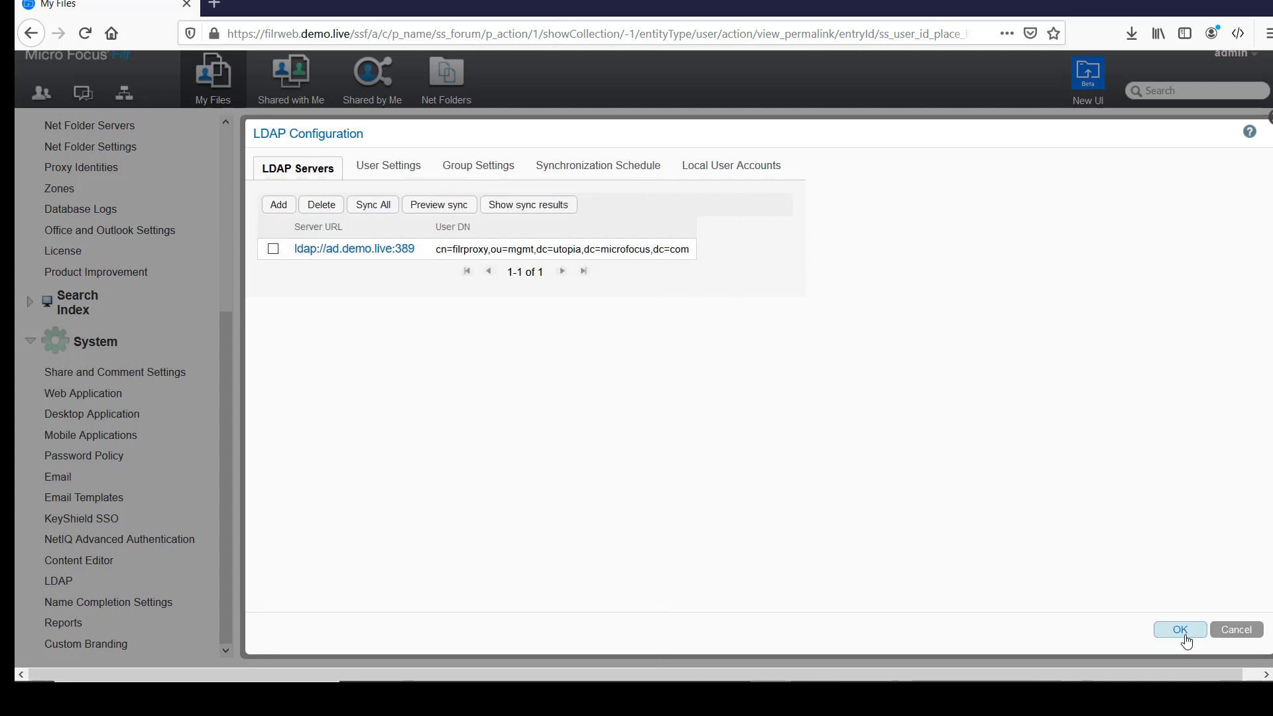
click(1181, 630)
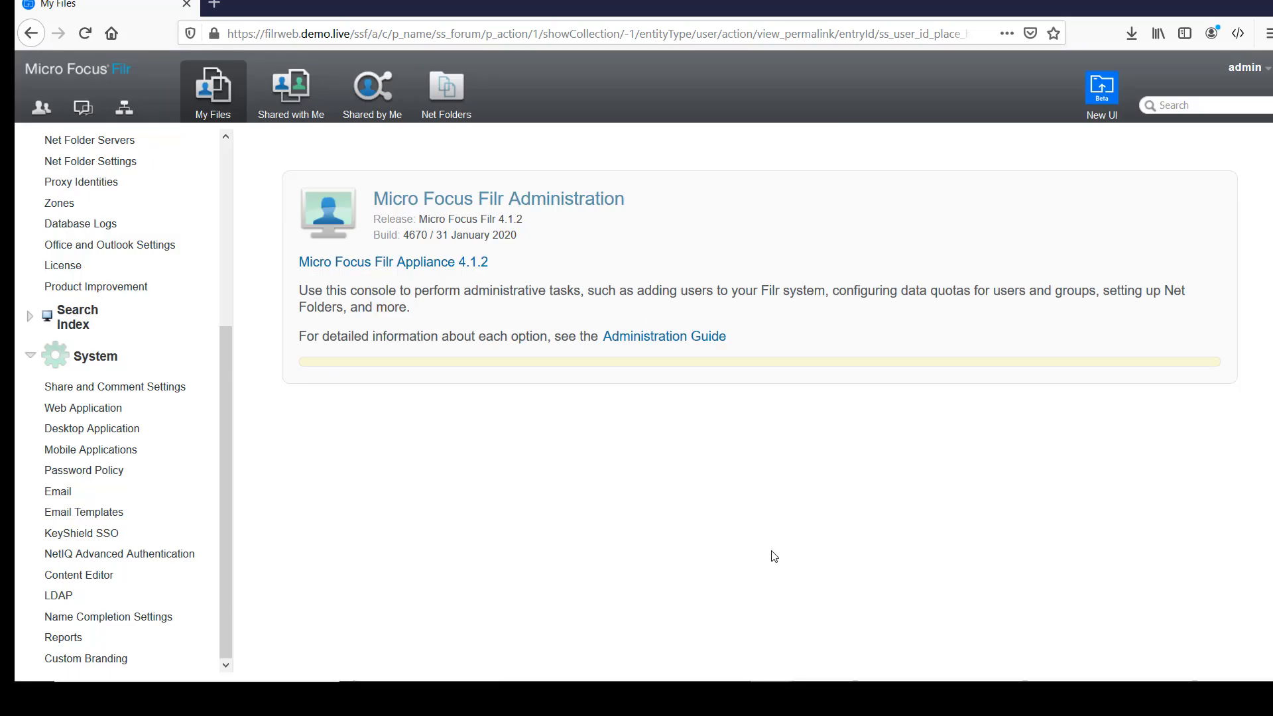